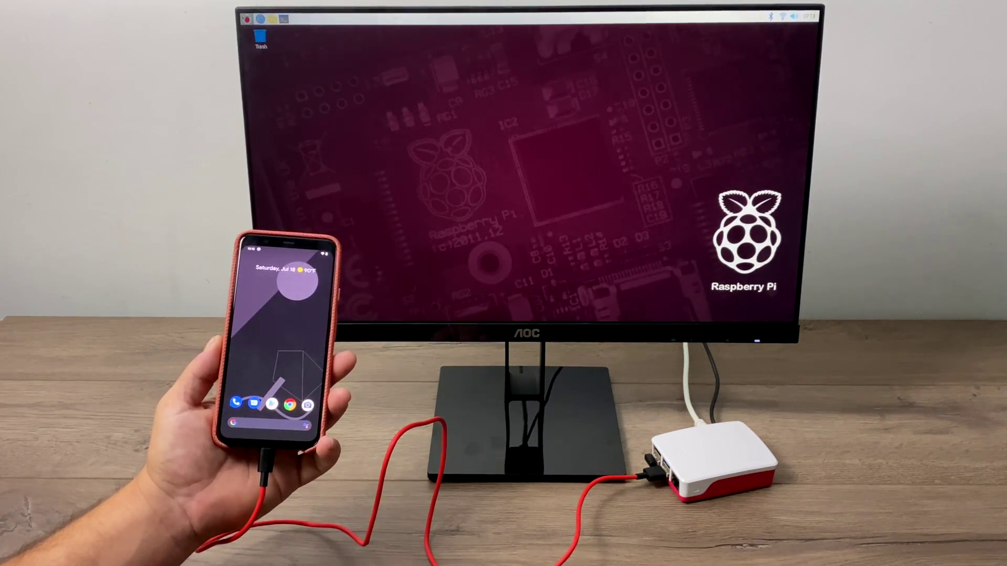
- Launch scrcpy from the Raspberry menu and move the Pixel 4 XL mirror window right
left_click(246, 20)
mouse_move(277, 108)
left_click(340, 127)
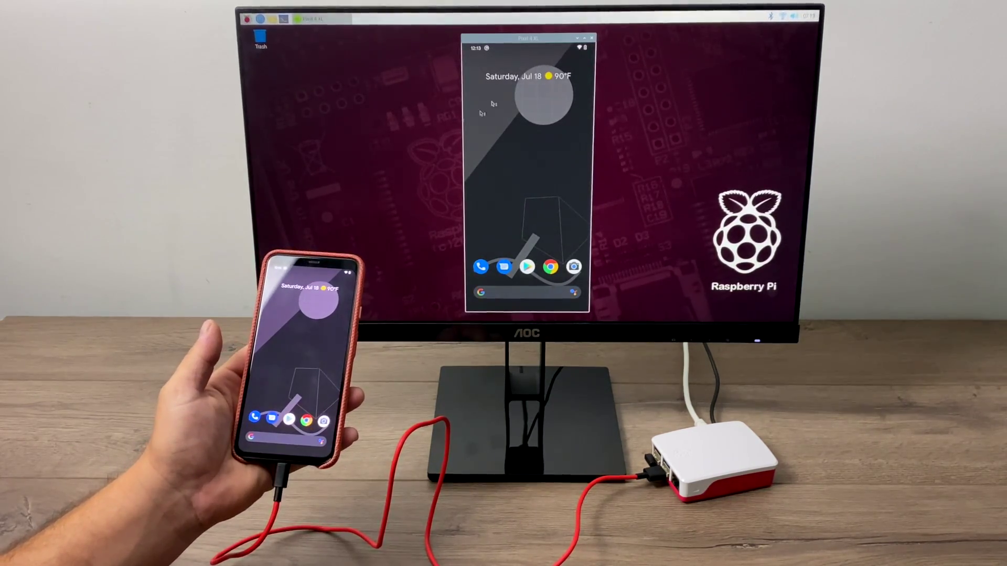
left_click_drag(499, 41, 613, 42)
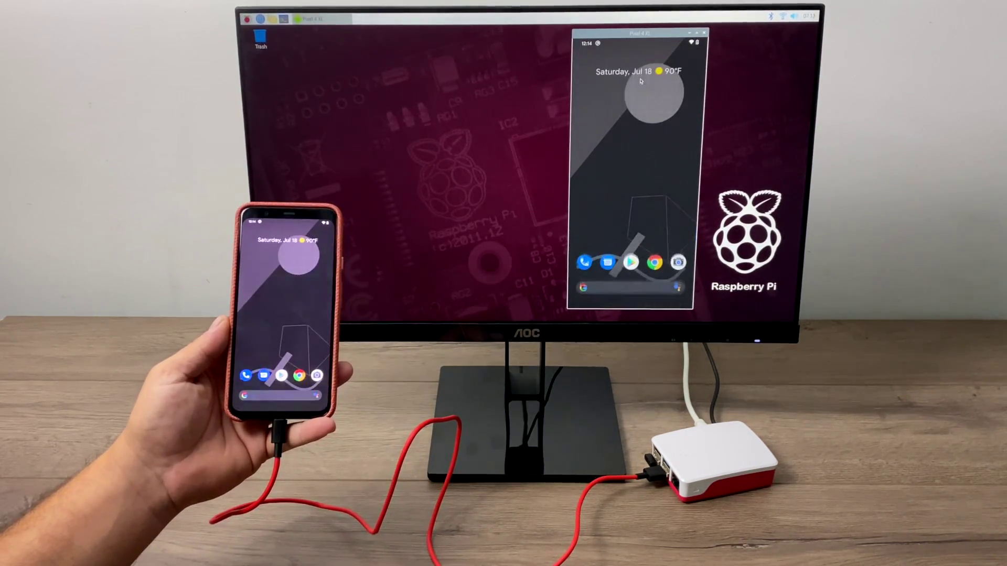
- Pull down the phone's full quick settings, then open and scroll its Settings app
left_click_drag(650, 120, 680, 166)
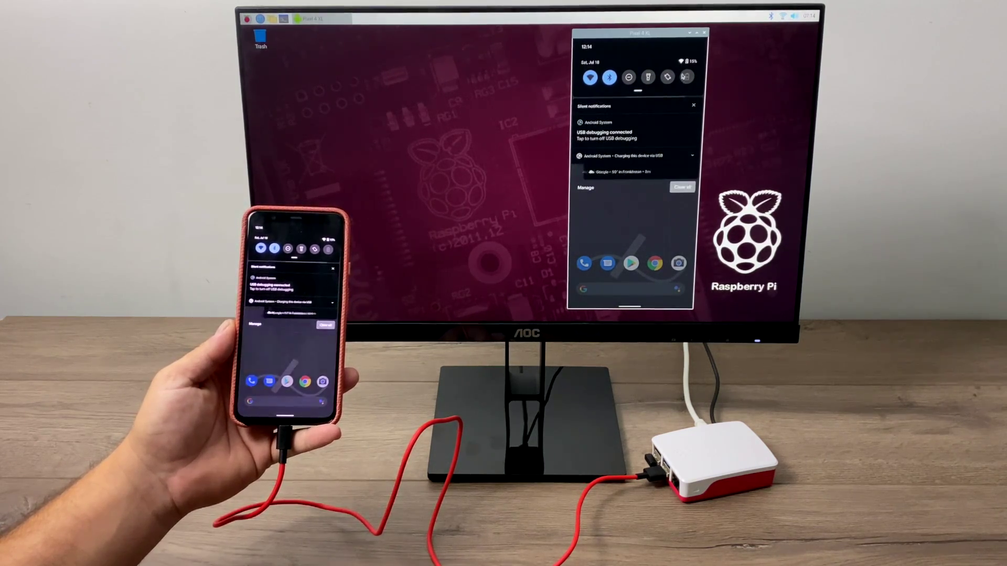
left_click_drag(650, 42, 684, 137)
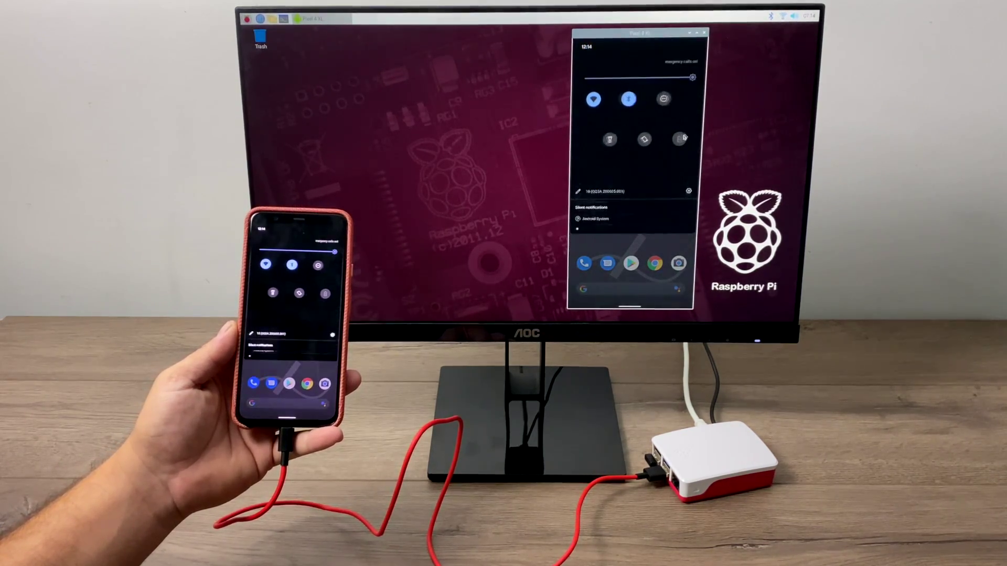
left_click(688, 217)
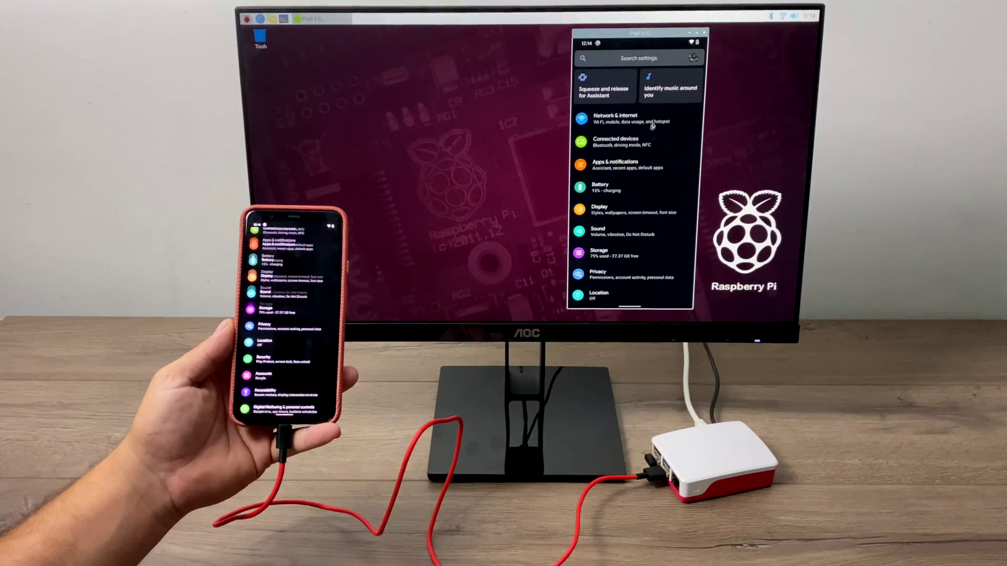
scroll(653, 126, "down", 3)
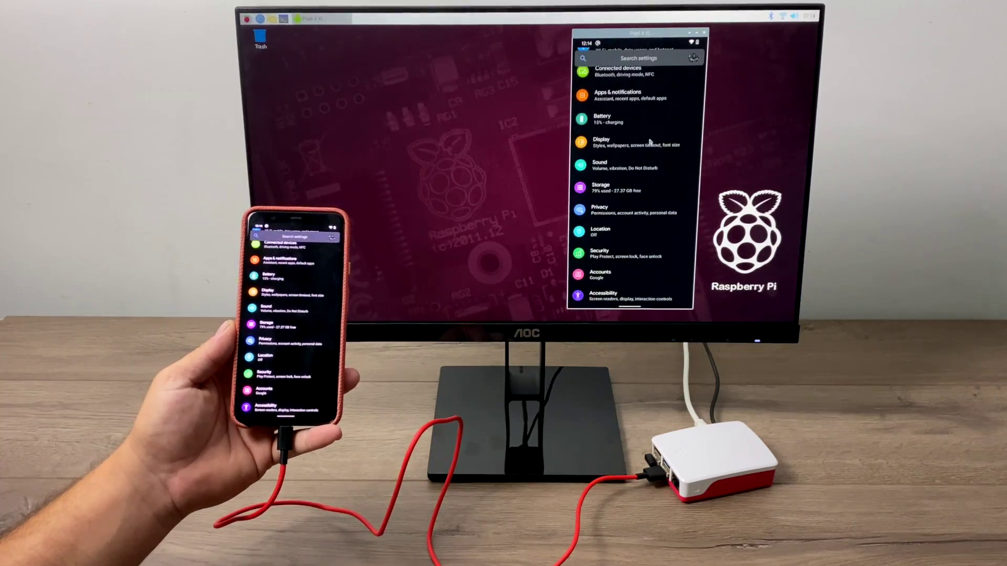
- Return the phone to its home screen with a middle-click and scroll to the app drawer
middle_click(649, 188)
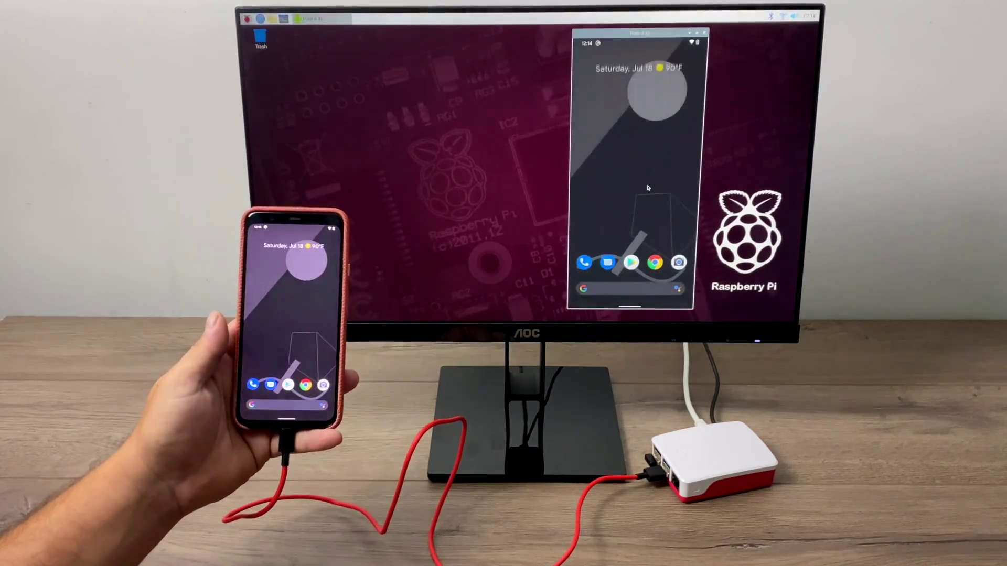
scroll(650, 188, "down", 2)
left_click(329, 260)
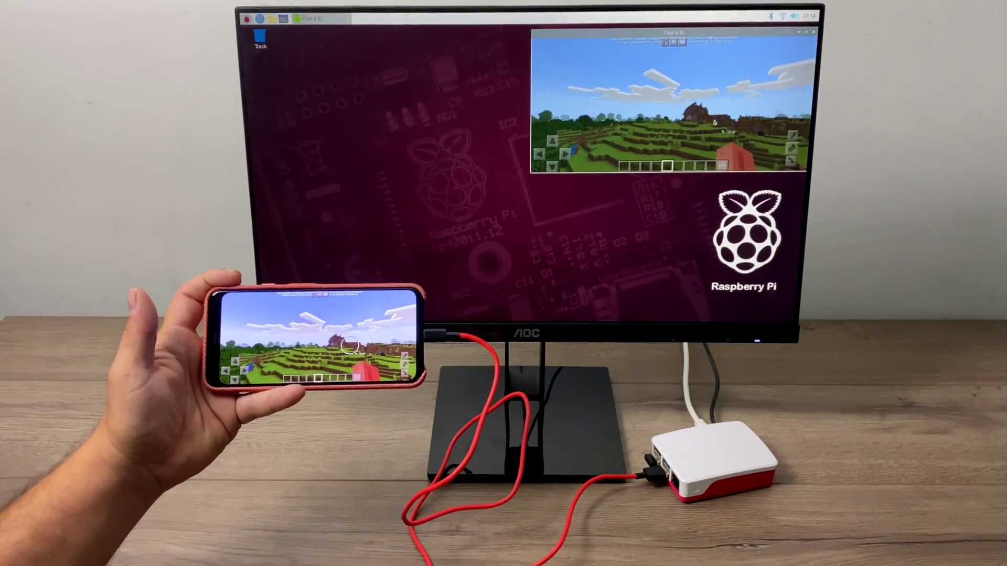
- Drag inside the mirrored Minecraft view to turn the in-game camera
left_click_drag(690, 122, 720, 119)
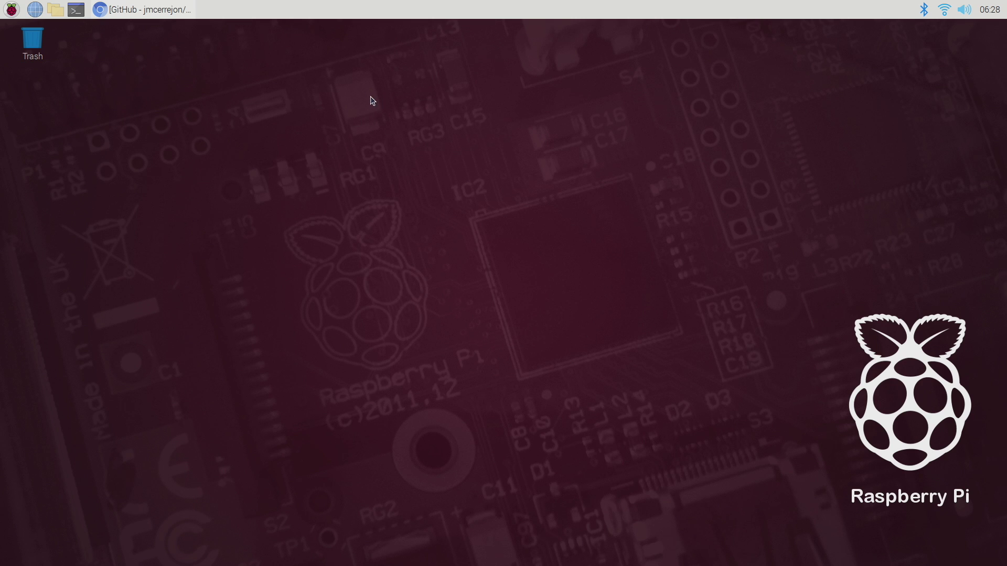
- Restore the Chromium PiKISS page and scroll its README to the Installation section
left_click(143, 9)
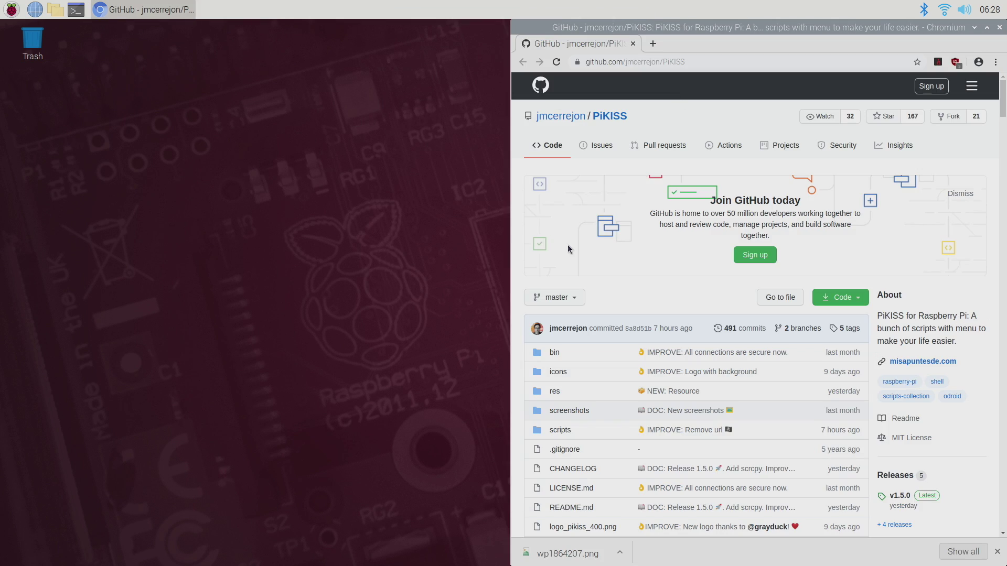
scroll(641, 322, "down", 20)
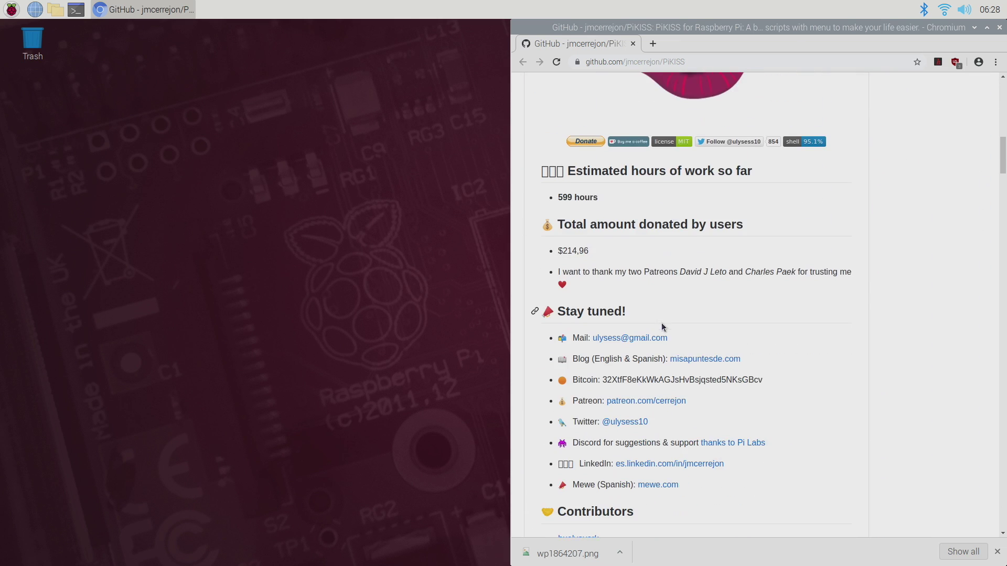
scroll(661, 324, "down", 15)
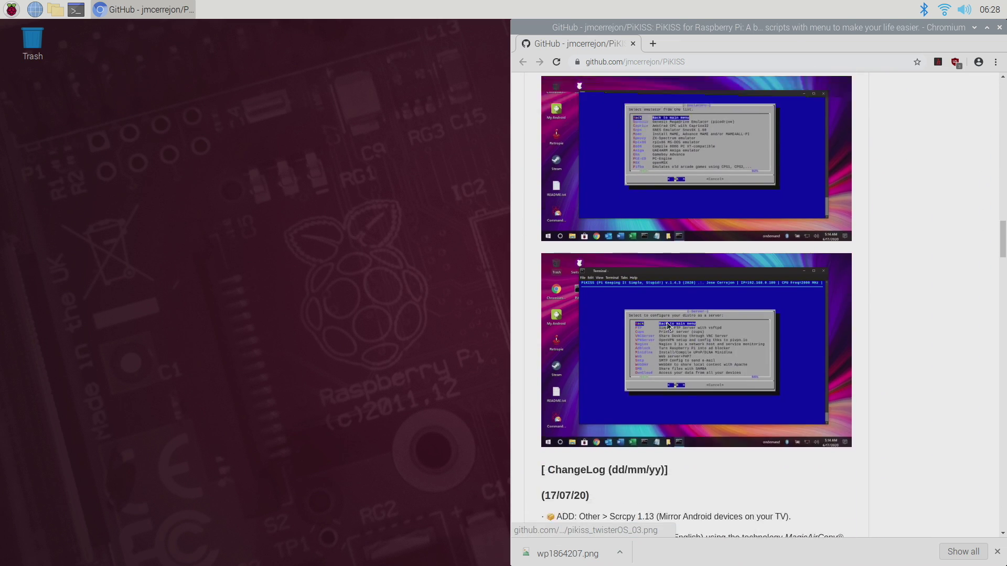
scroll(667, 293, "down", 5)
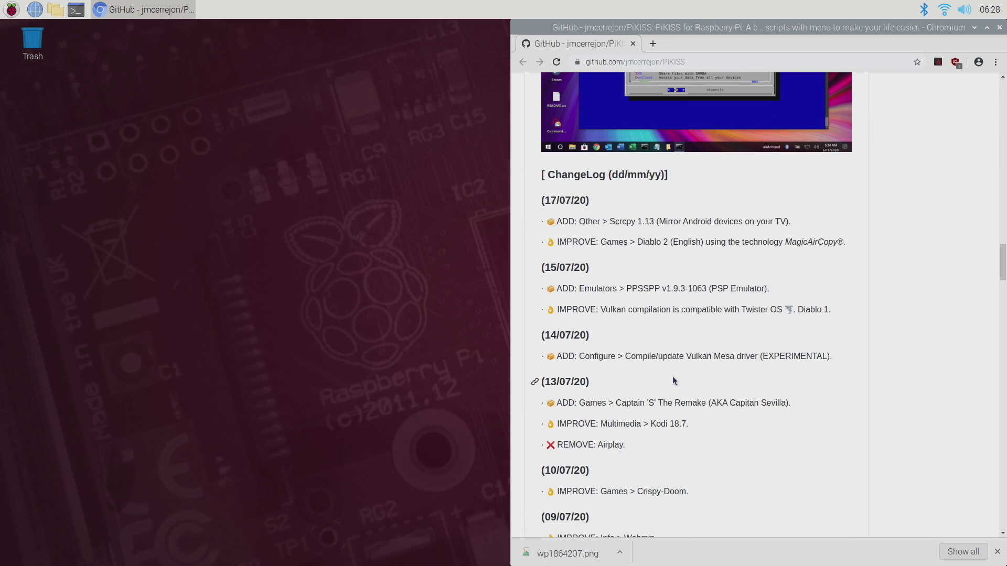
scroll(674, 379, "down", 15)
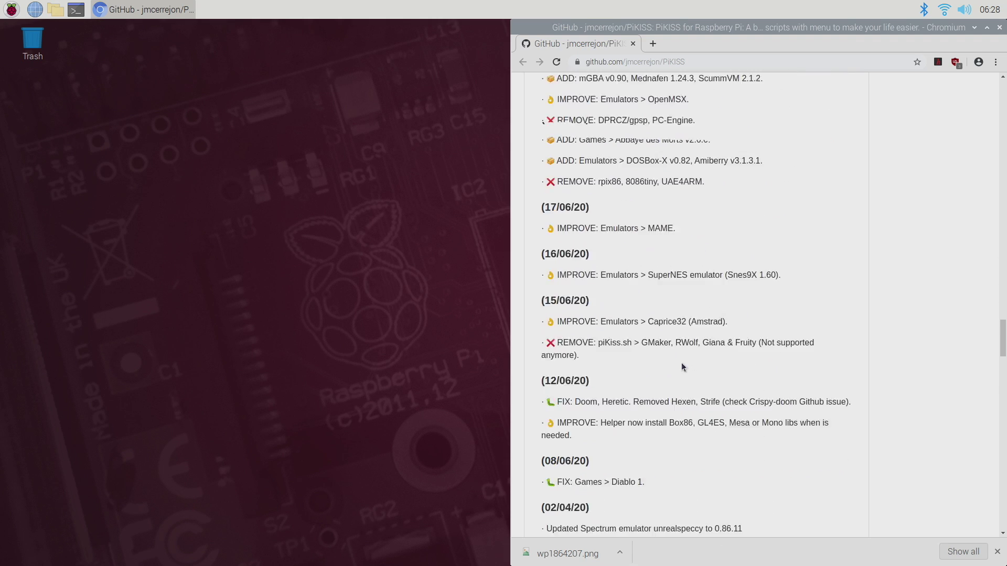
scroll(683, 366, "down", 15)
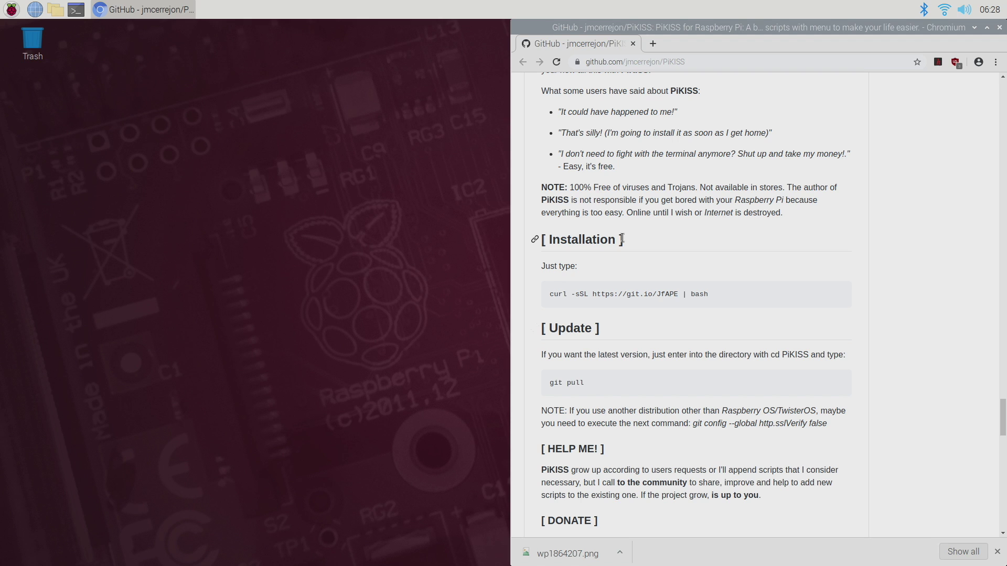
- Copy the README's curl one-liner and run it in a new LXTerminal window
left_click_drag(549, 293, 712, 294)
right_click(683, 293)
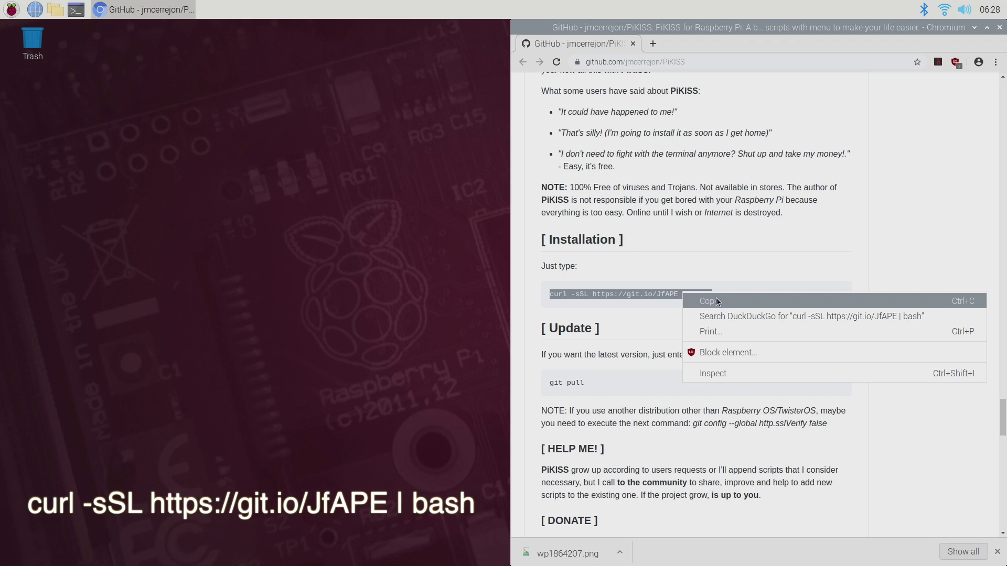
left_click(717, 301)
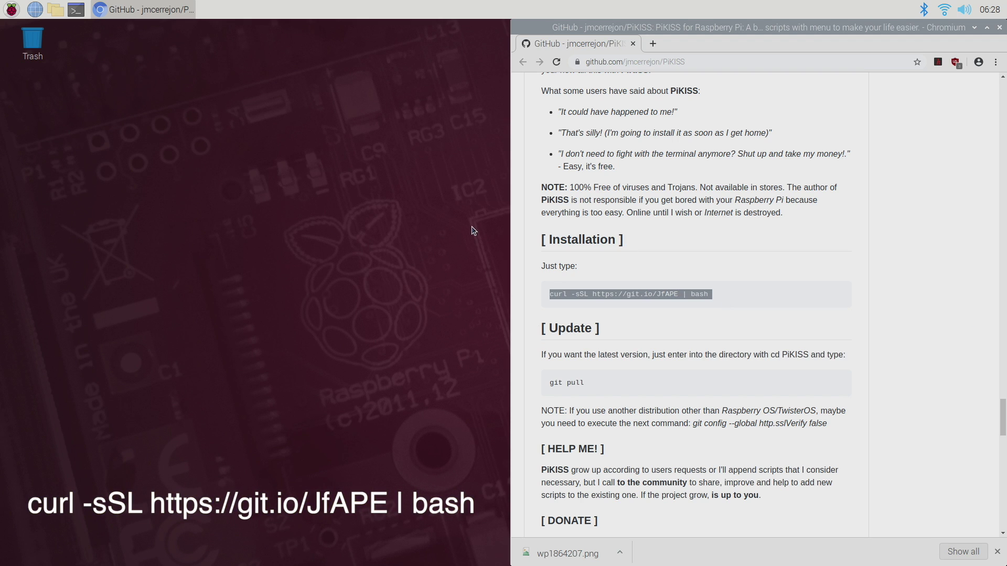
key("ctrl+alt+t")
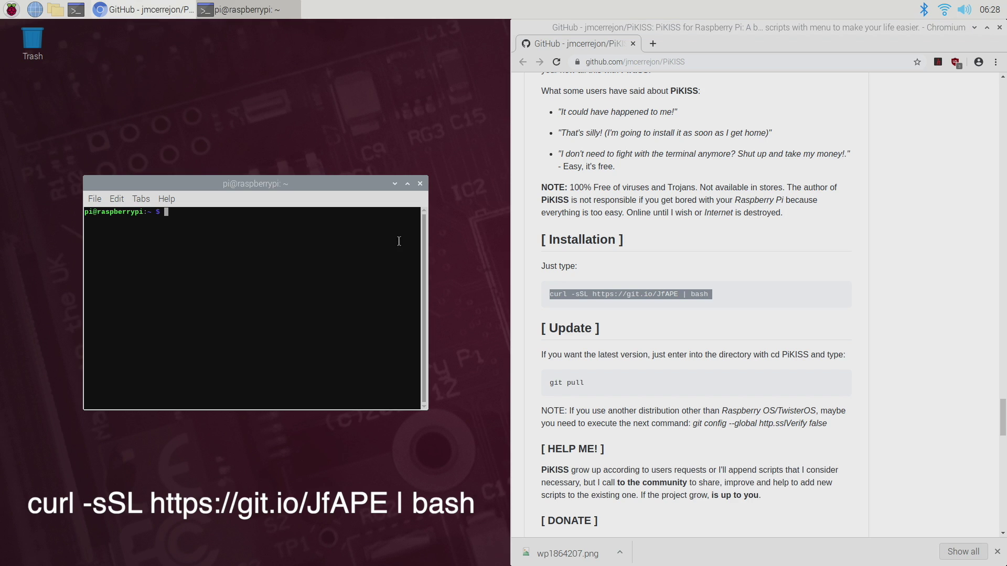
right_click(251, 223)
left_click(289, 286)
key("Return")
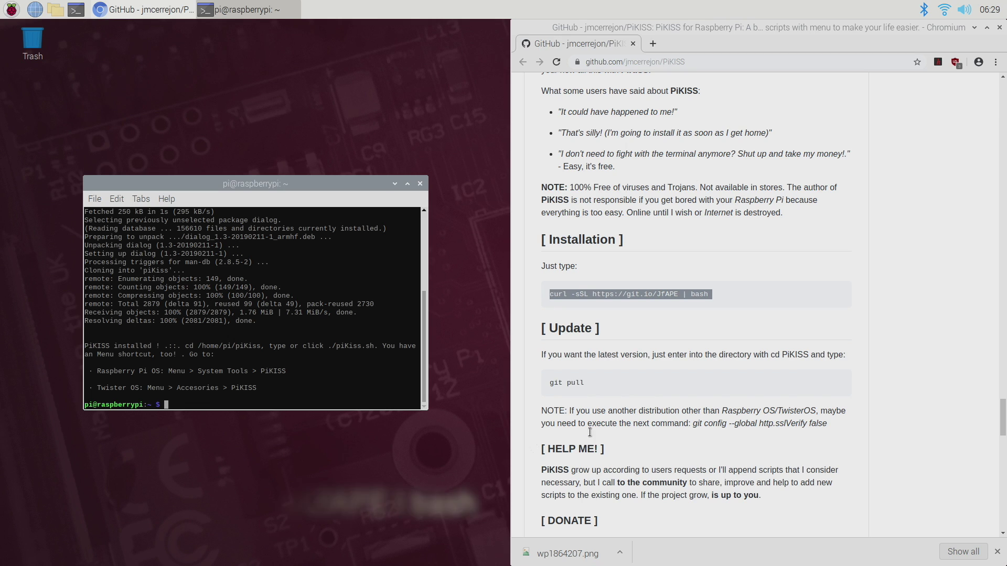
- Copy the 'git pull' update command from the README
left_click_drag(592, 385, 539, 388)
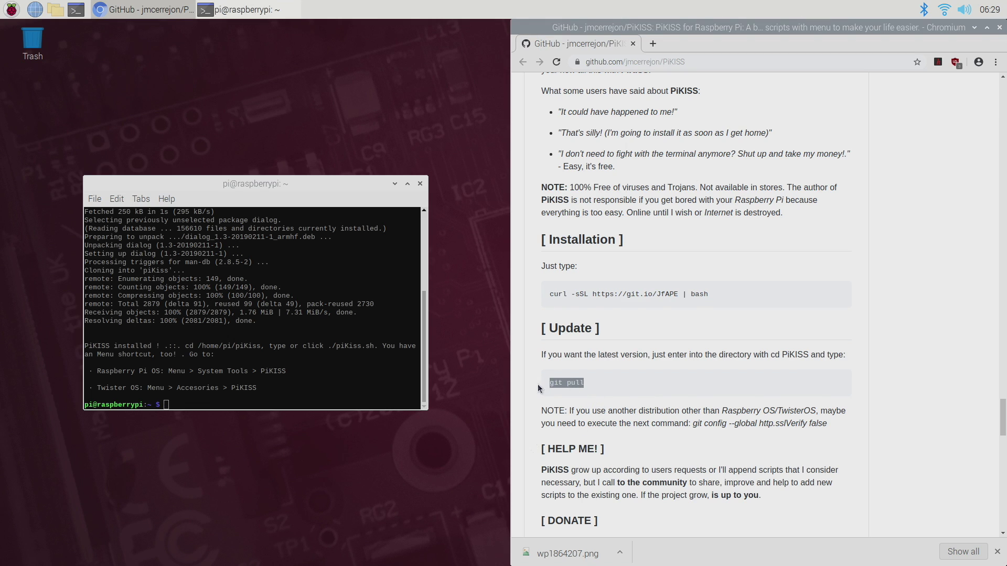
right_click(567, 384)
left_click(607, 397)
- Open a terminal in the piKiss folder via File Manager and paste 'git pull' there
left_click(55, 10)
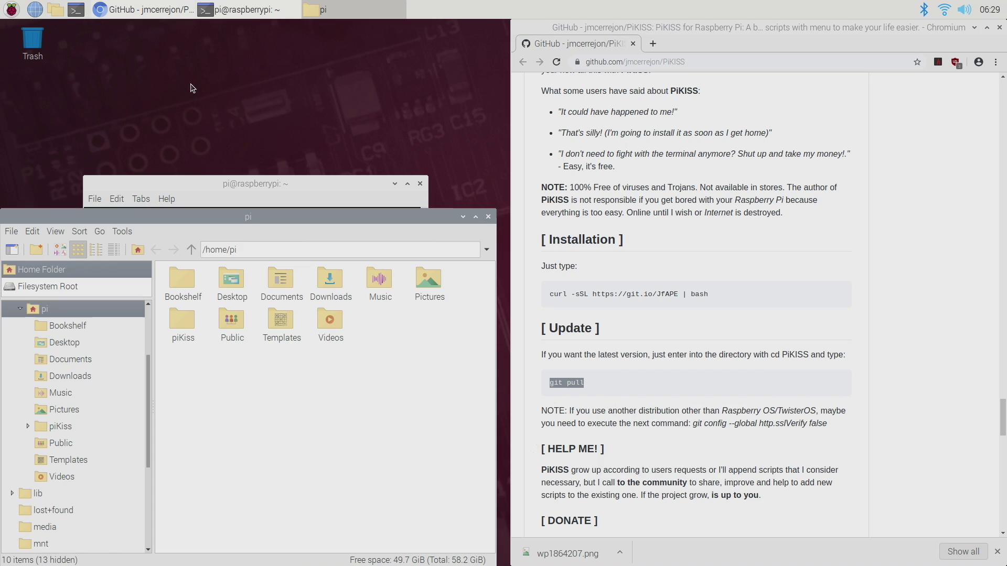
left_click_drag(213, 217, 273, 121)
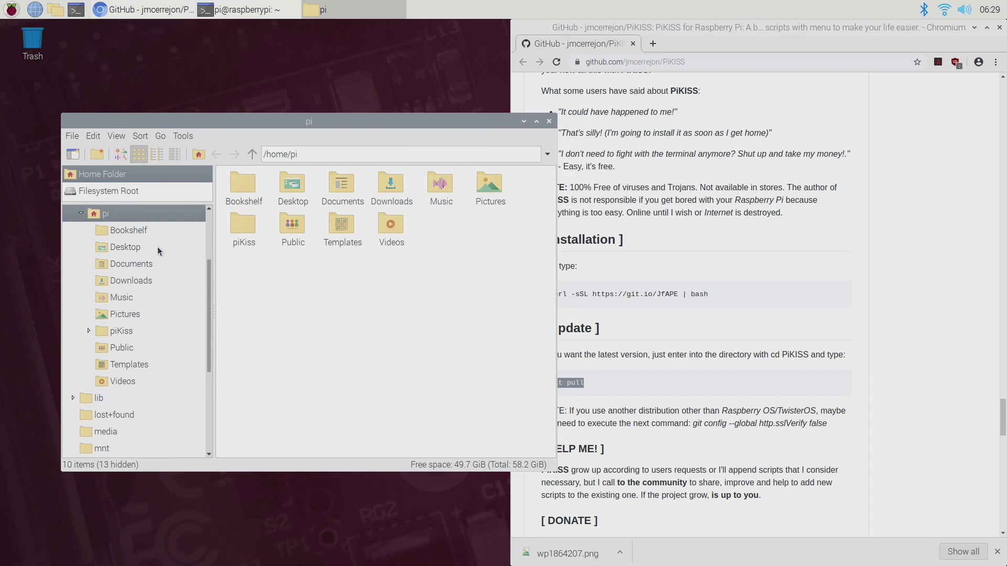
double_click(246, 233)
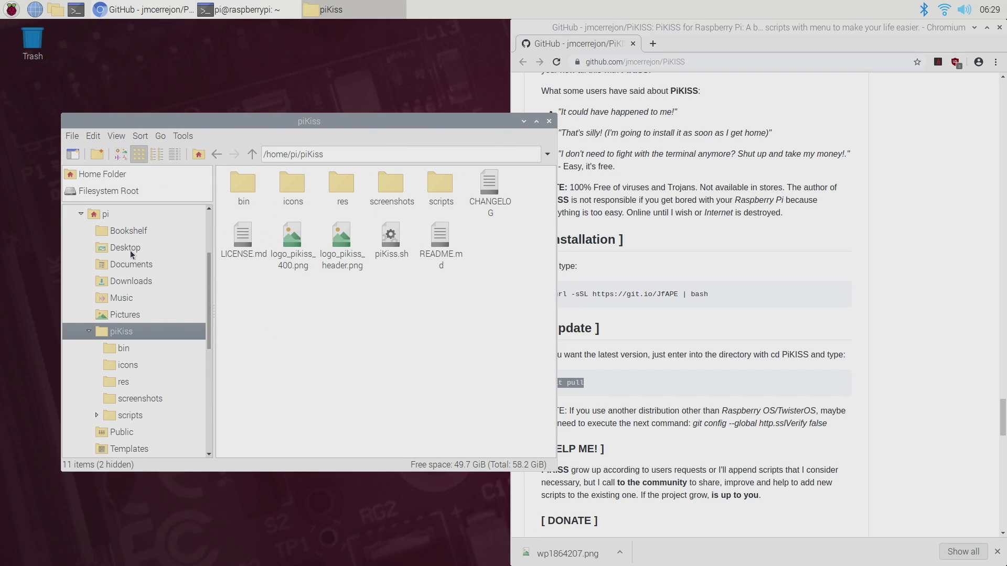
left_click(182, 136)
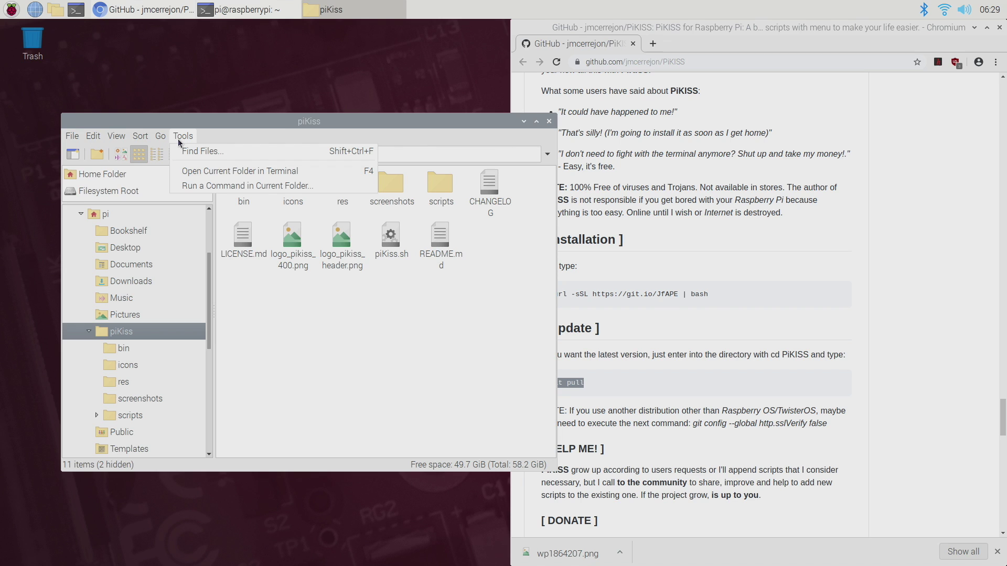
left_click(223, 172)
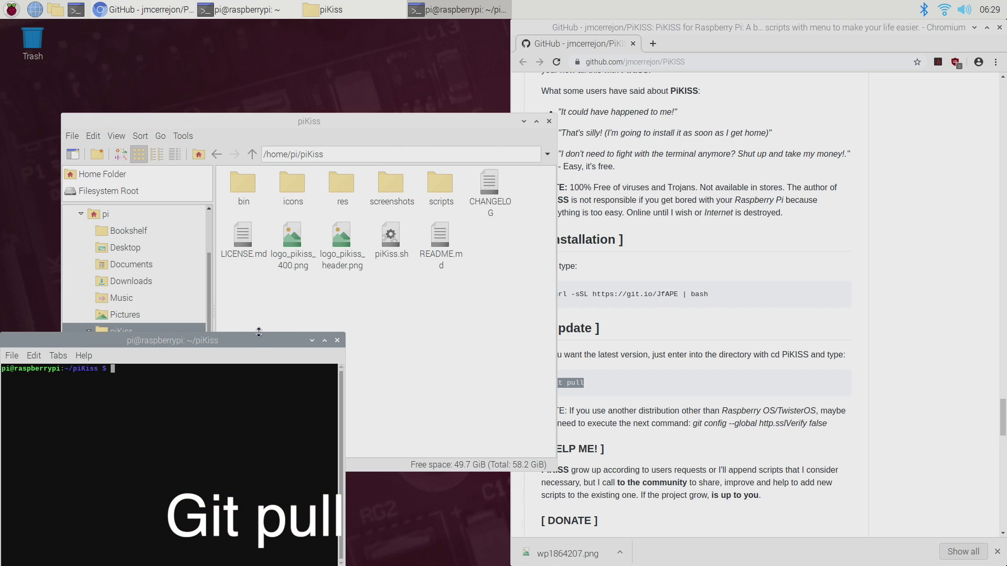
right_click(279, 265)
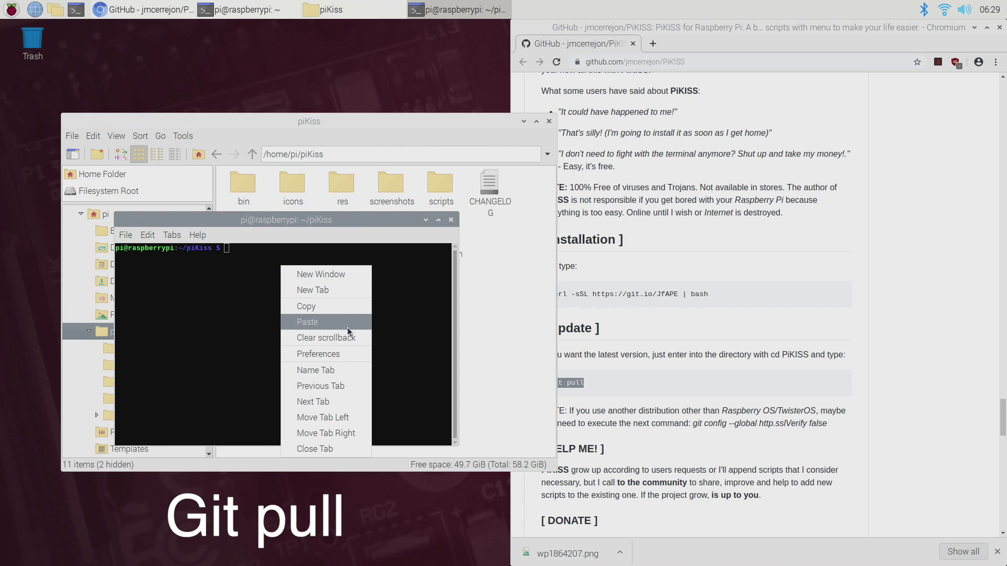
left_click(357, 324)
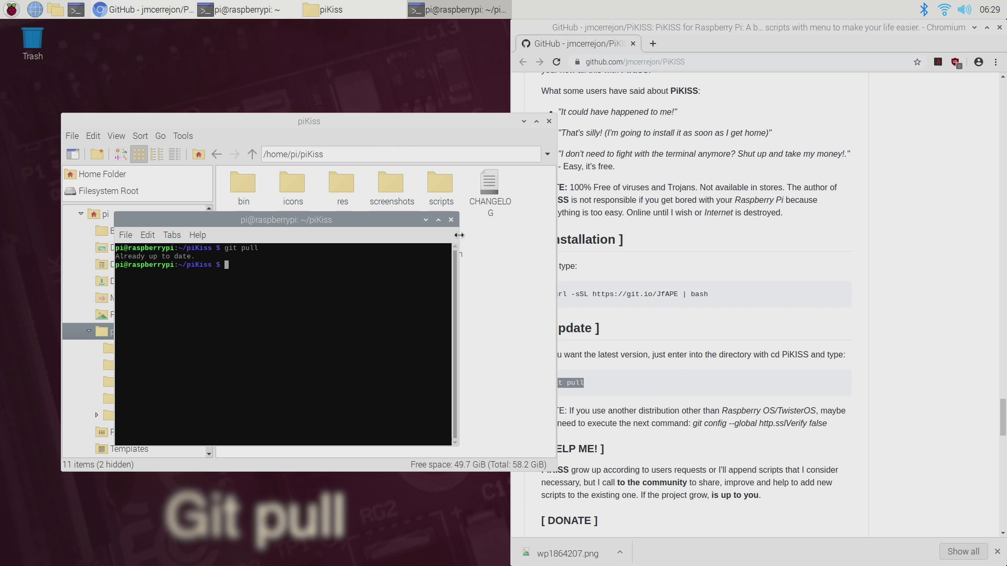
- Close the file manager and both terminals, and minimize Chromium
key("alt+F4")
key("alt+F4")
left_click(421, 184)
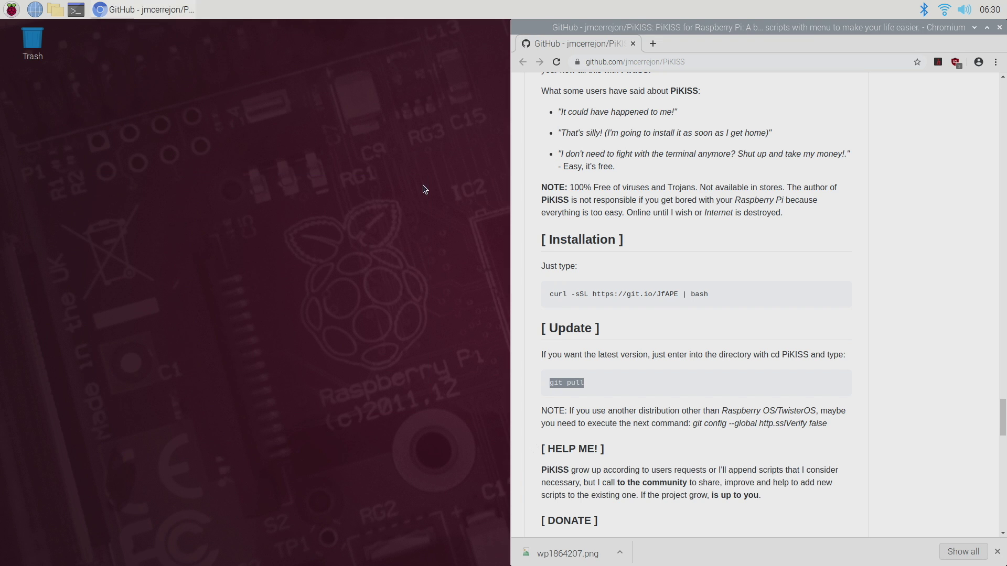
left_click(975, 29)
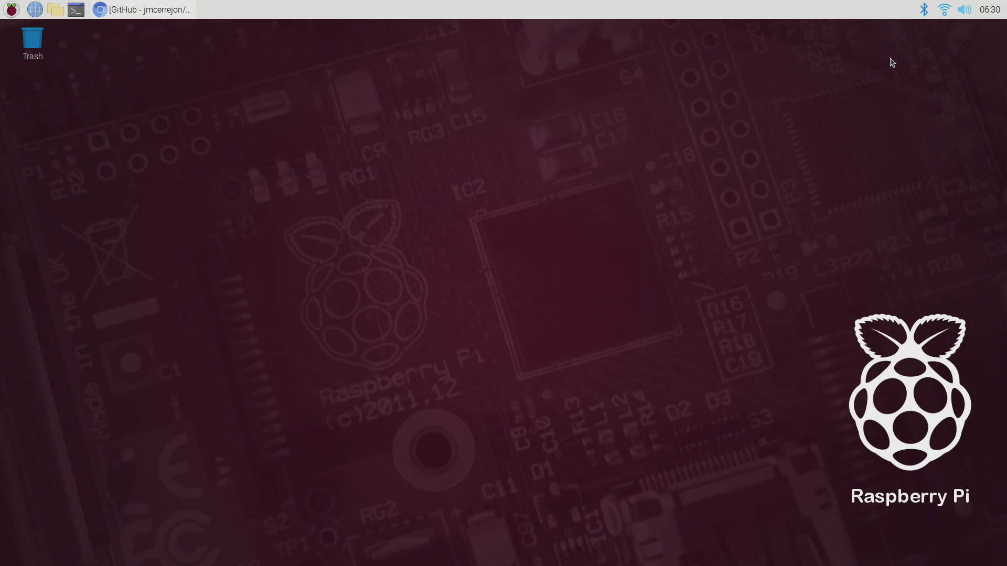
- Launch PiKISS from the System Tools menu
left_click(11, 8)
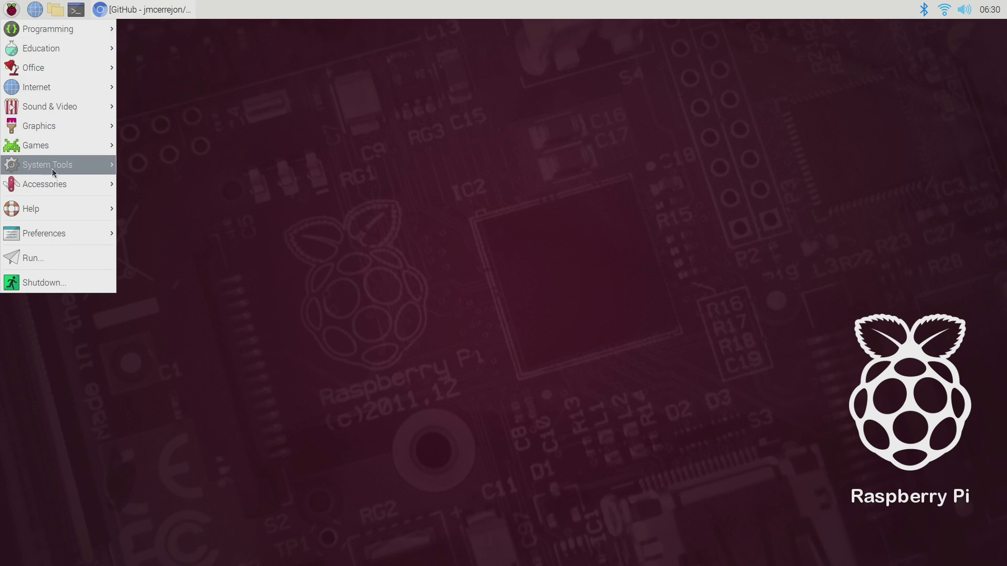
mouse_move(52, 169)
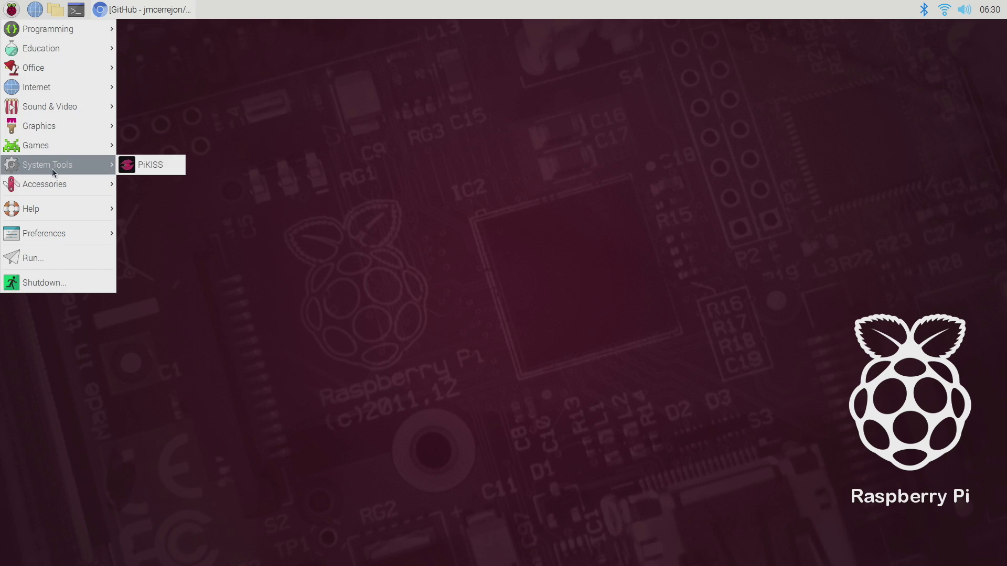
left_click(150, 166)
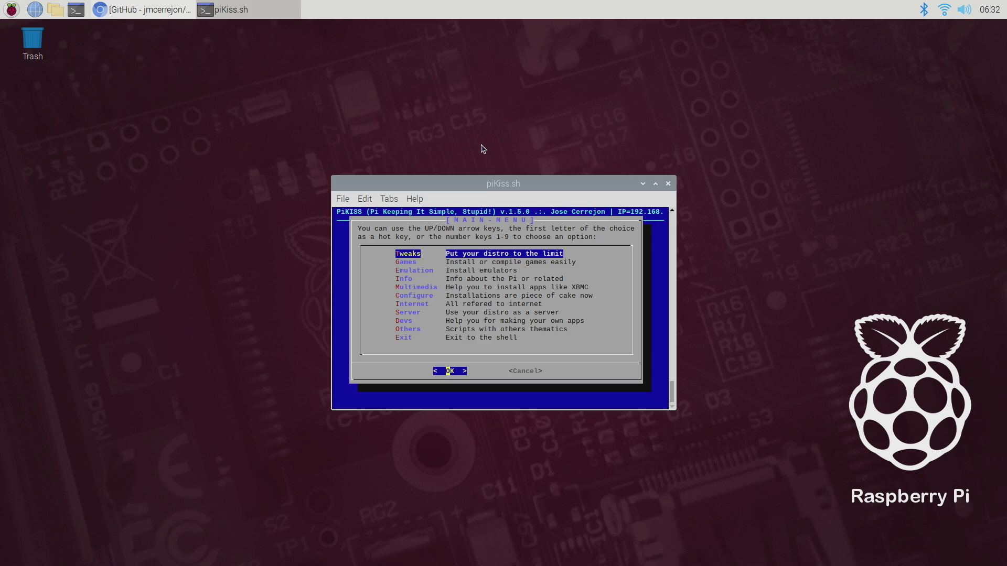
- Install the Scrcpy script from PiKISS's Others list and return to the main menu
key("Down")
key("Down")
key("Down")
key("Down")
key("Down")
key("Down")
key("Down")
key("Down")
key("Down")
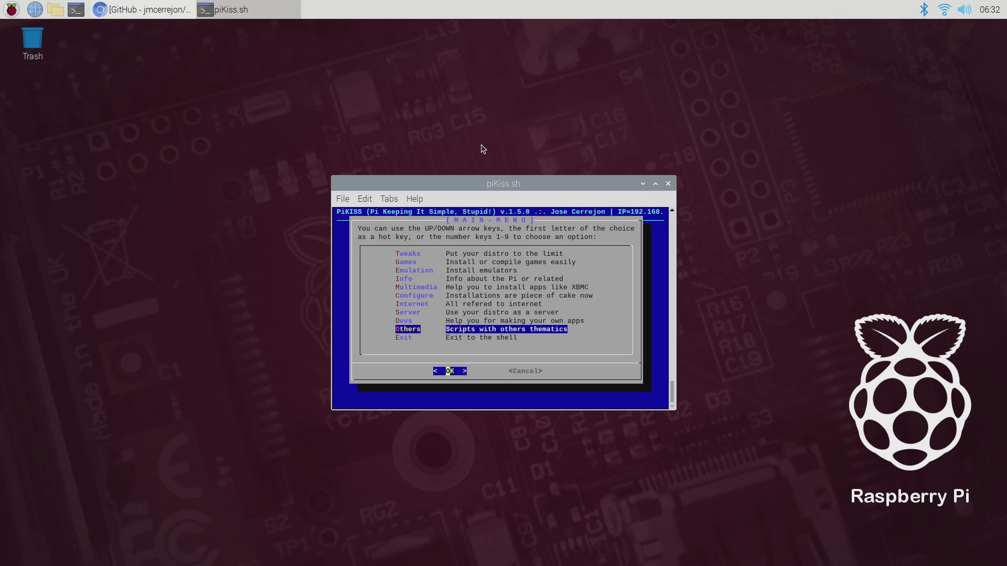
key("Return")
key("Down")
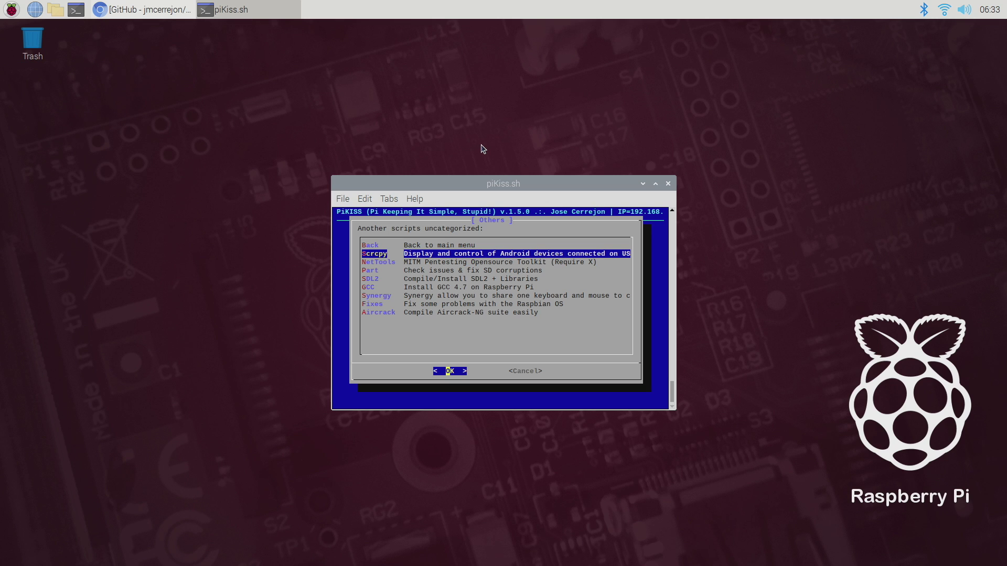
key("Return")
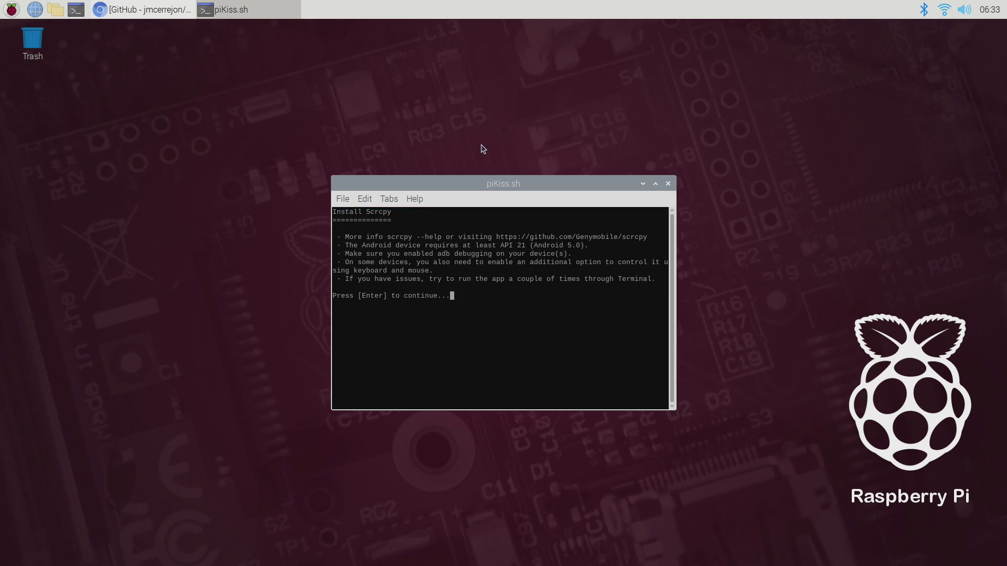
key("Return")
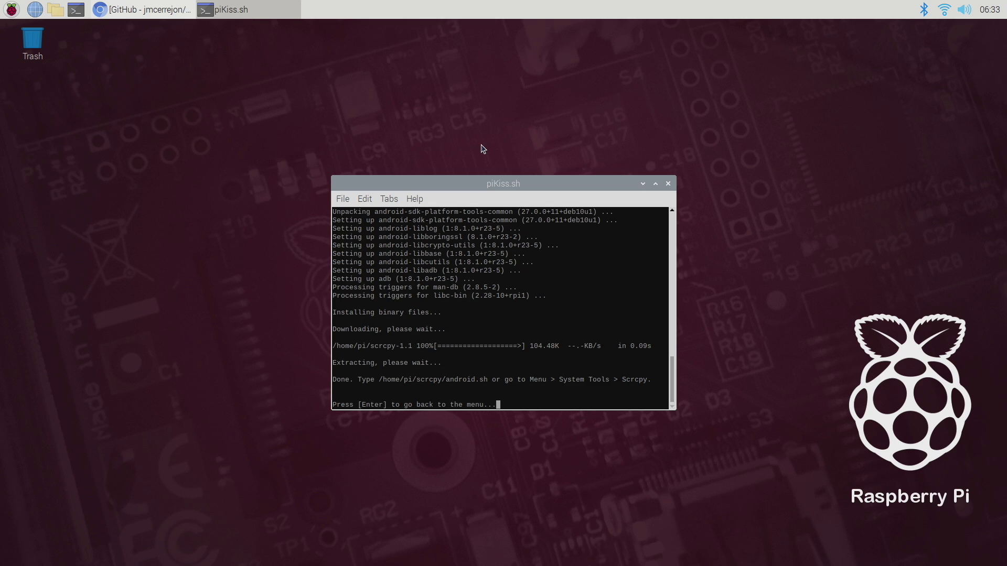
key("Return")
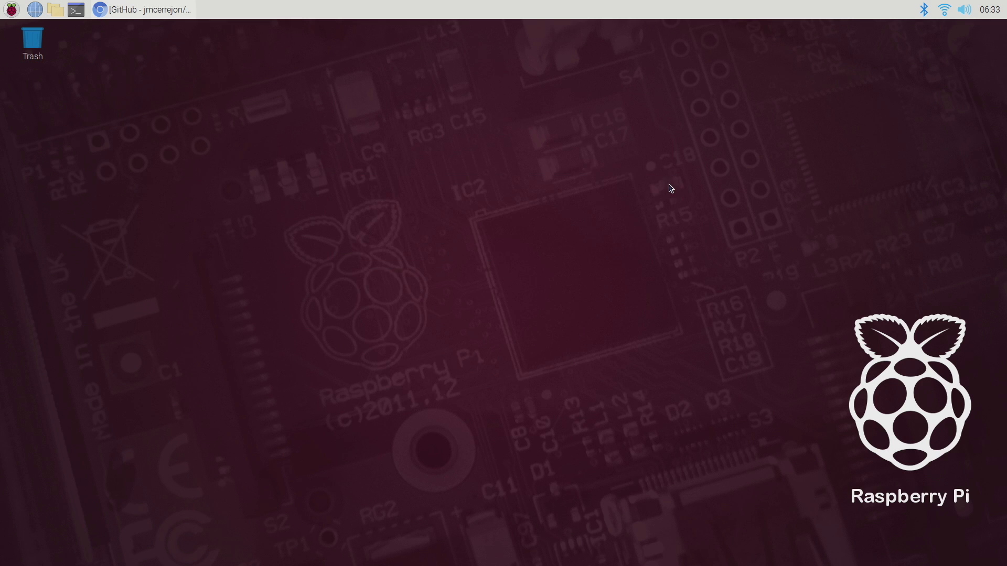
- Launch the newly installed Scrcpy from Raspberry menu > System Tools
left_click(12, 9)
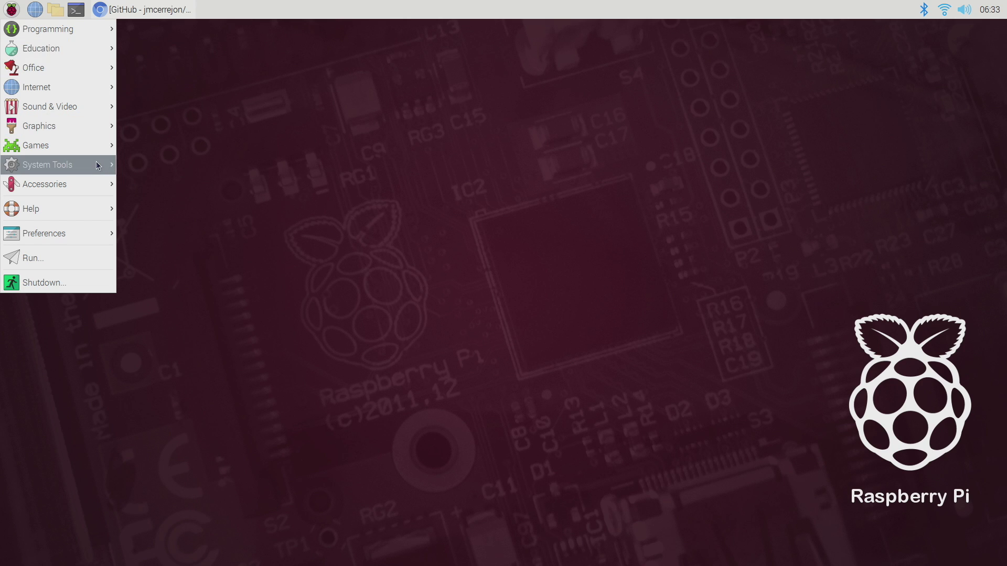
mouse_move(97, 163)
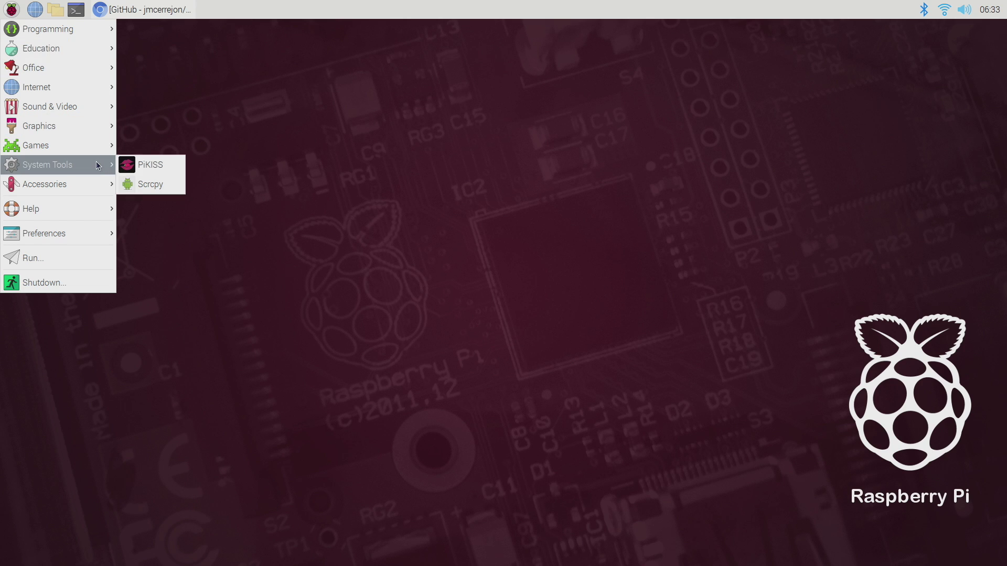
left_click(148, 184)
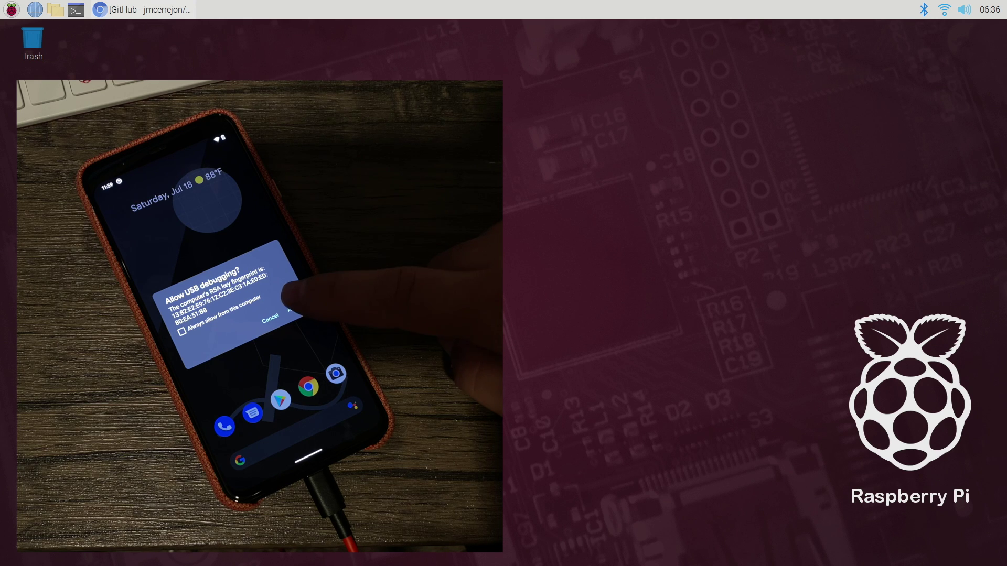
- Relaunch Scrcpy from the menu and drag the Pixel 4 XL window to the right
left_click(10, 9)
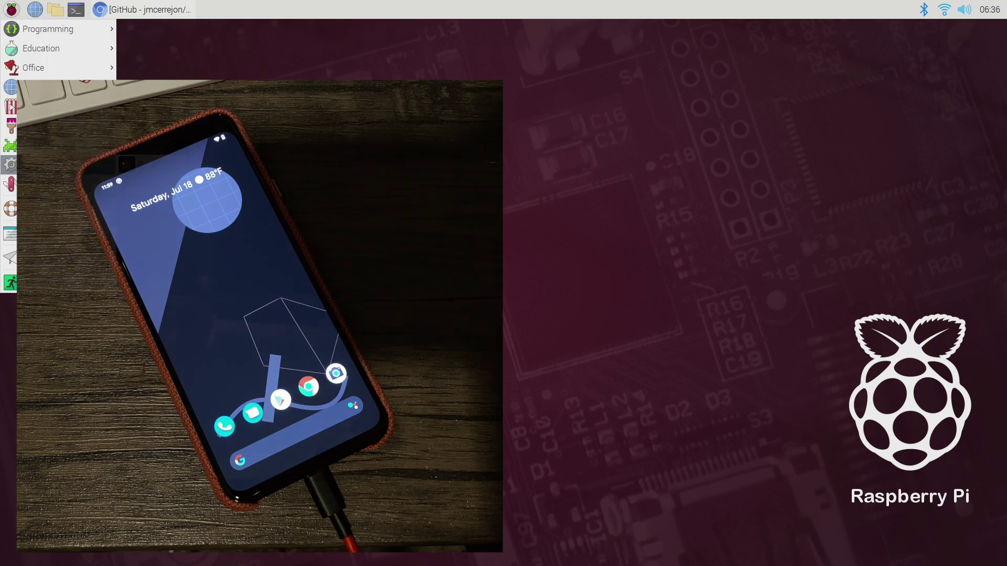
left_click(161, 186)
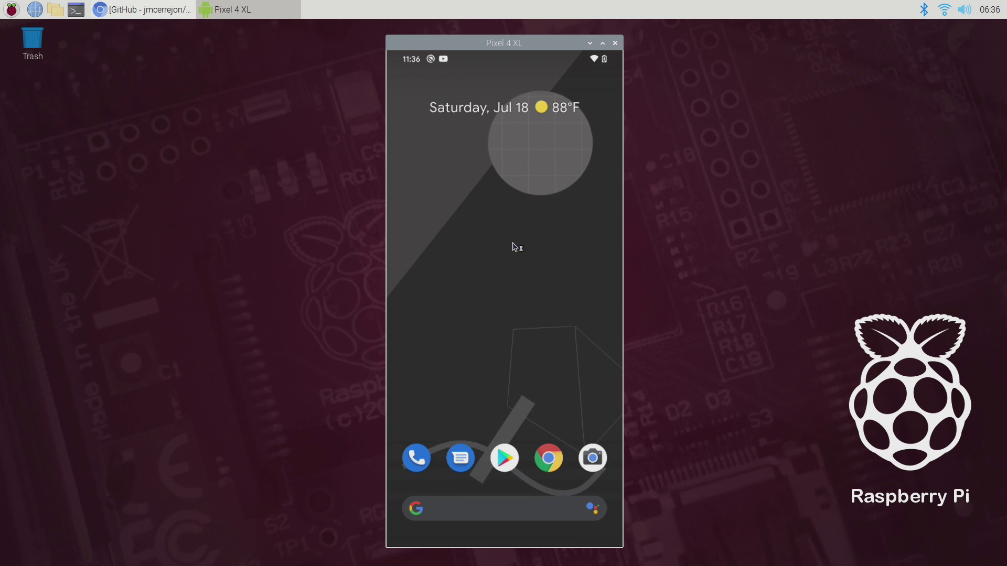
left_click_drag(493, 43, 795, 39)
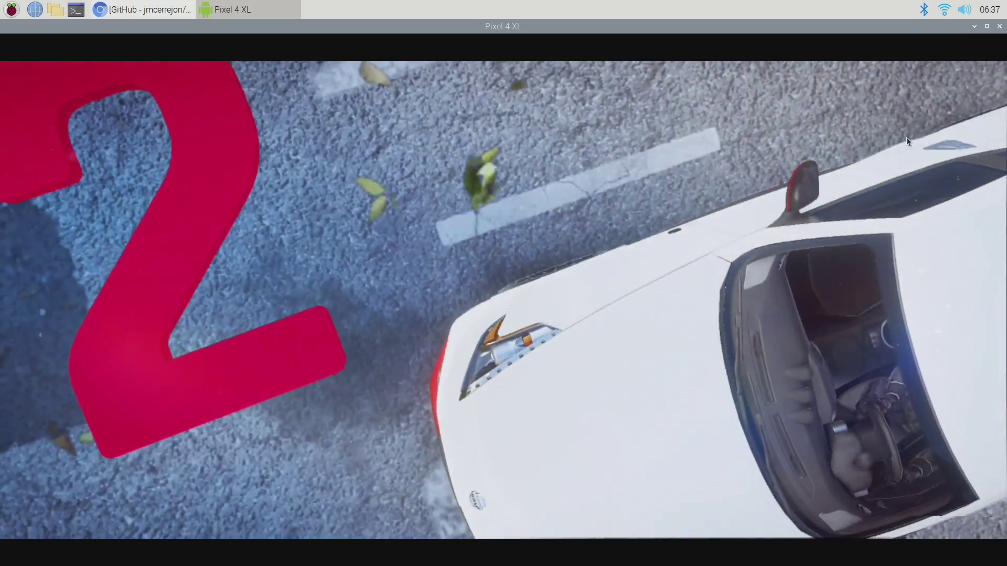
- Turn the phone's volume up with Alt+Up
key("alt+Up")
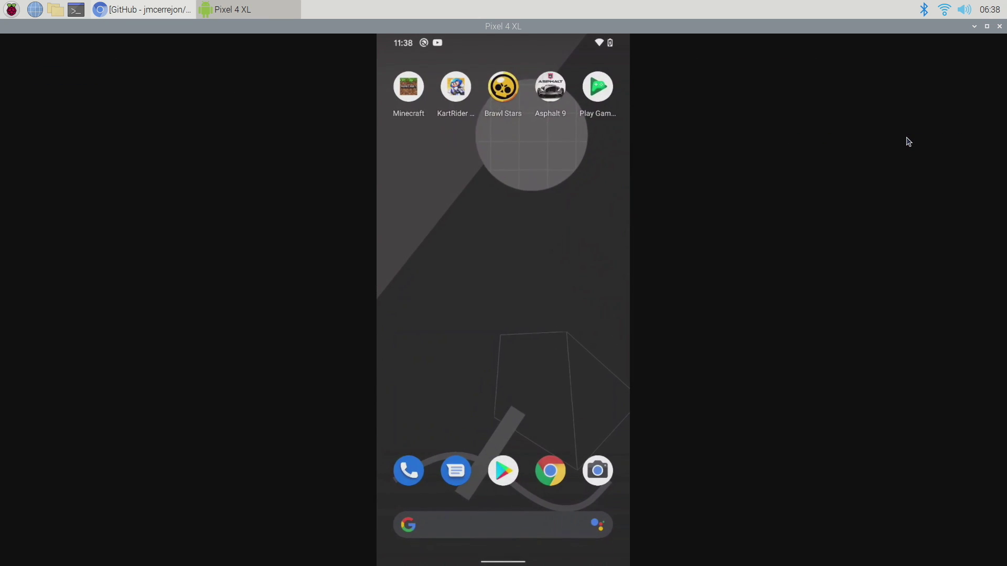
- Restore the phone window, move it to the right edge, and browse the home screens and app drawer
left_click(987, 27)
left_click_drag(333, 61, 867, 41)
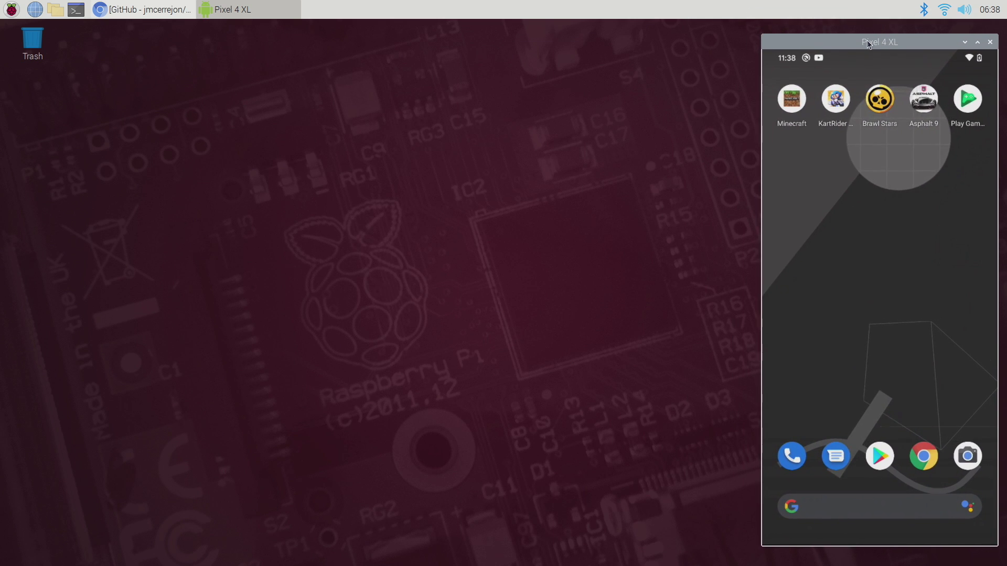
left_click_drag(890, 363, 879, 342)
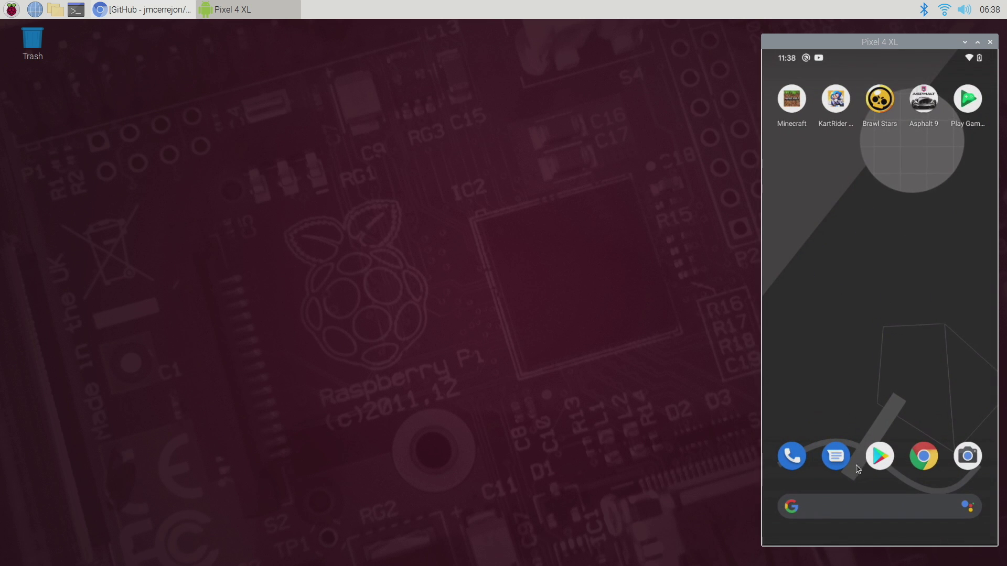
left_click_drag(886, 255, 865, 276)
left_click_drag(903, 317, 908, 353)
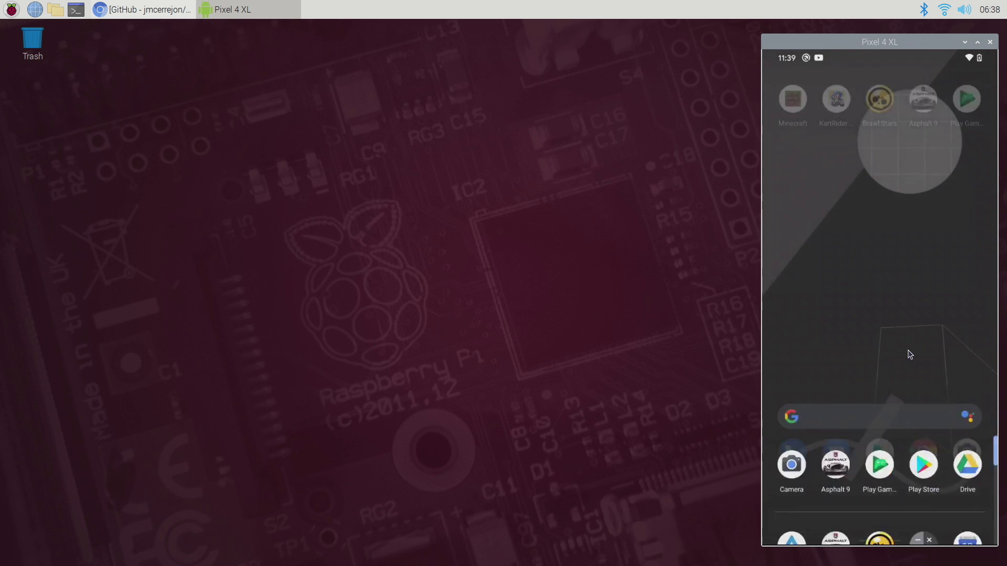
- Launch Minecraft, resume the game and look around its world
left_click(792, 100)
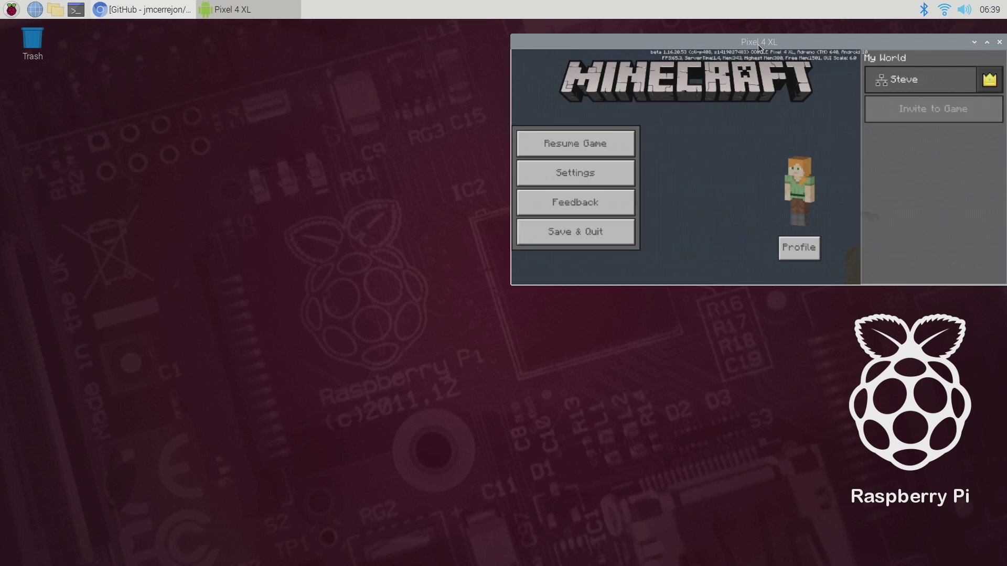
left_click_drag(757, 44, 738, 69)
left_click(588, 171)
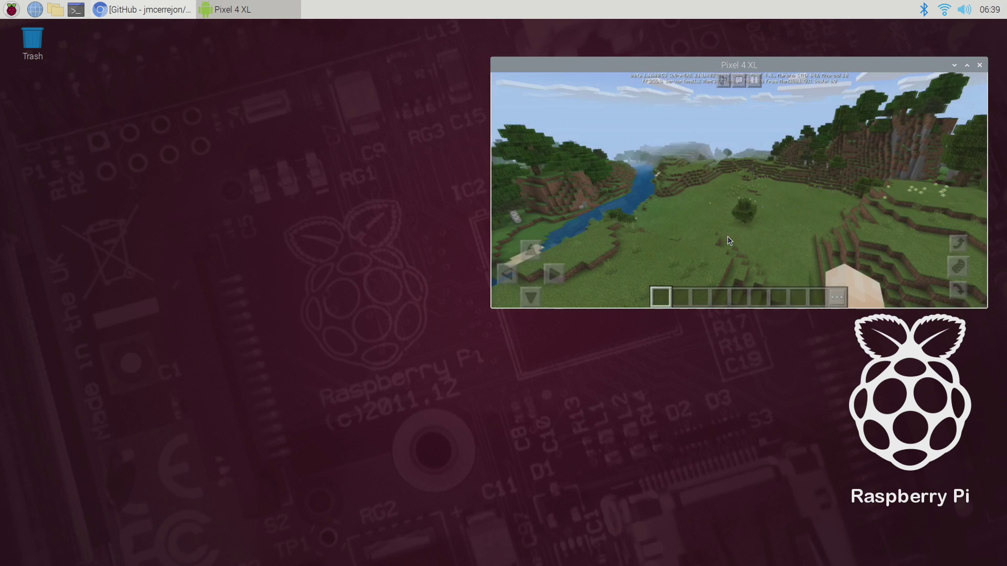
left_click_drag(917, 266, 813, 219)
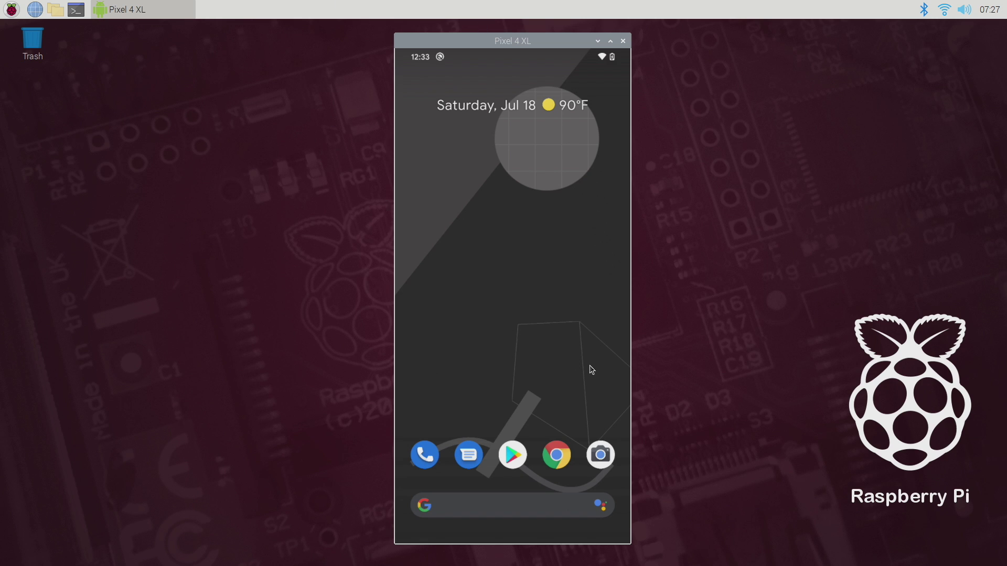
- Open YouTube from the phone's app drawer, skip the Premium trial, and resume the Spring video
left_click_drag(566, 370, 533, 160)
left_click(599, 138)
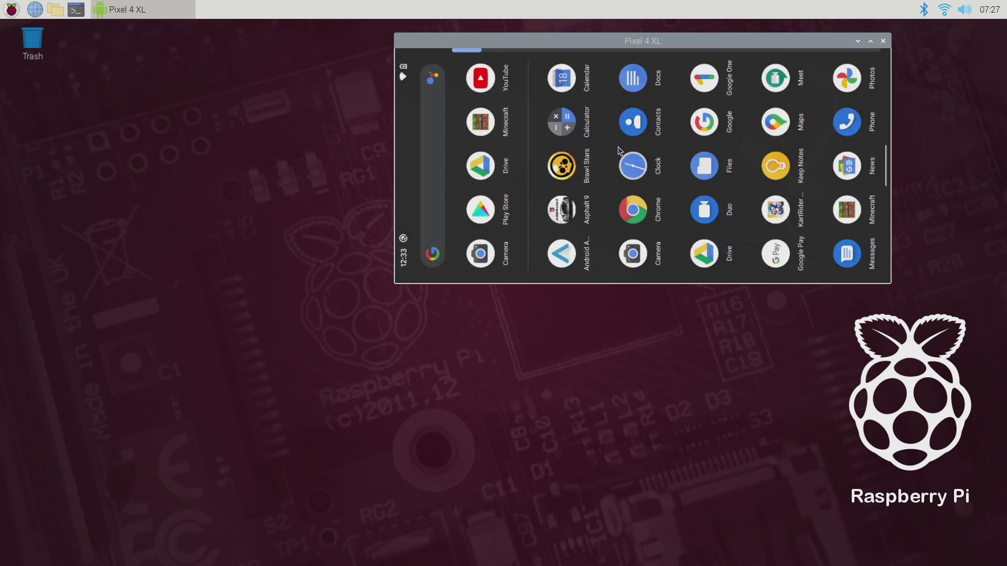
left_click(621, 234)
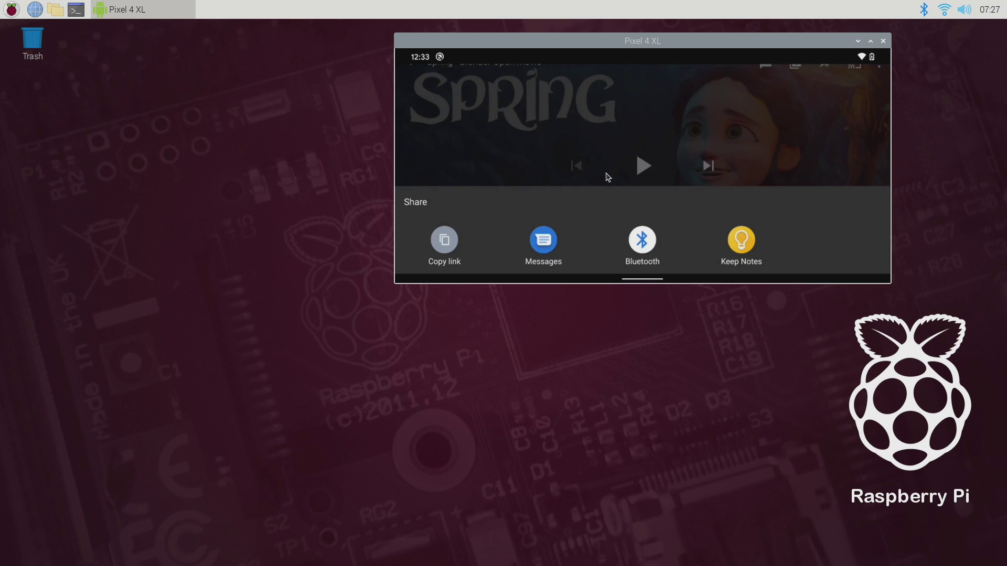
left_click(656, 164)
left_click(643, 166)
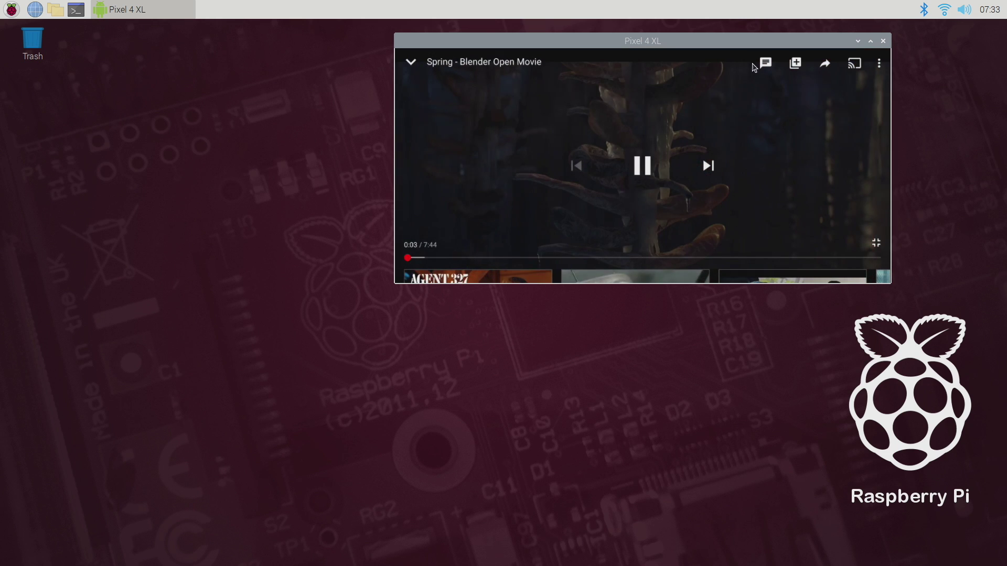
- Play Spring full-width, seek to 3:56, and move the phone window further right
left_click(876, 242)
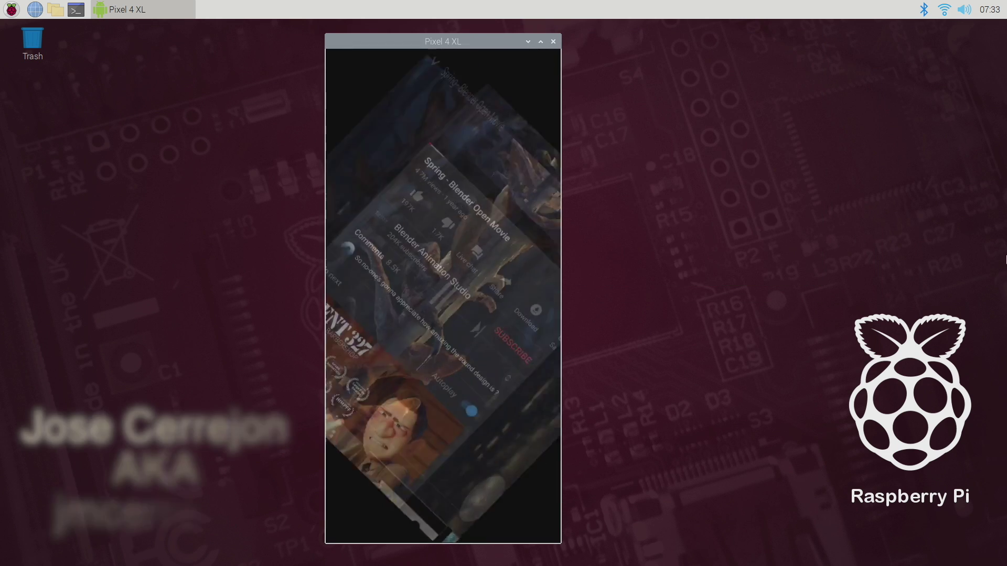
left_click(549, 183)
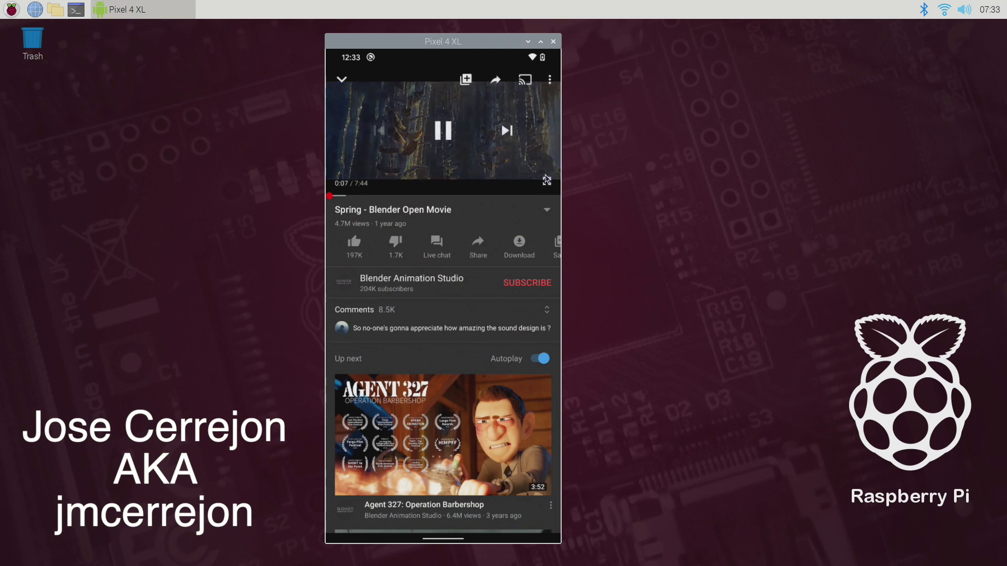
left_click(550, 183)
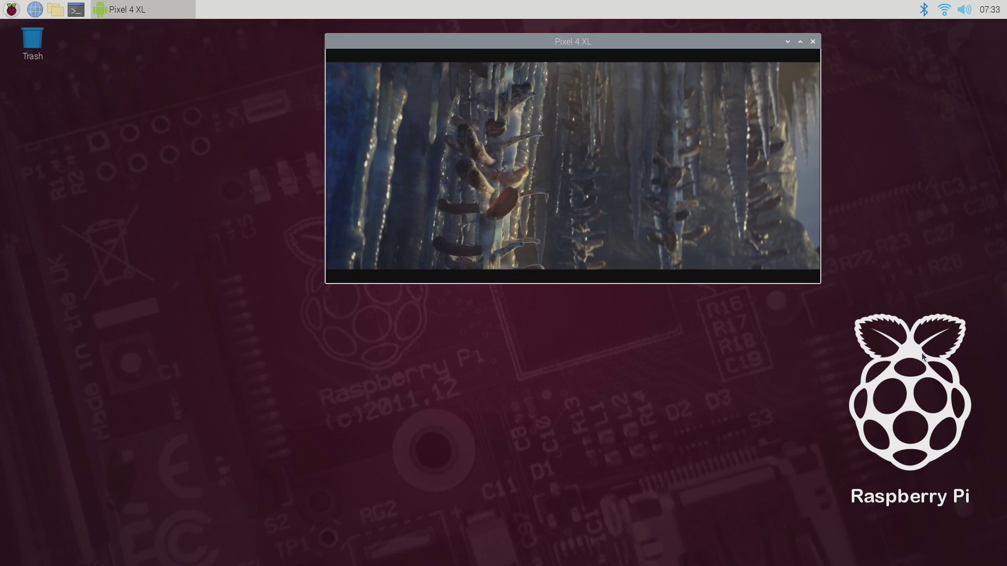
left_click(594, 197)
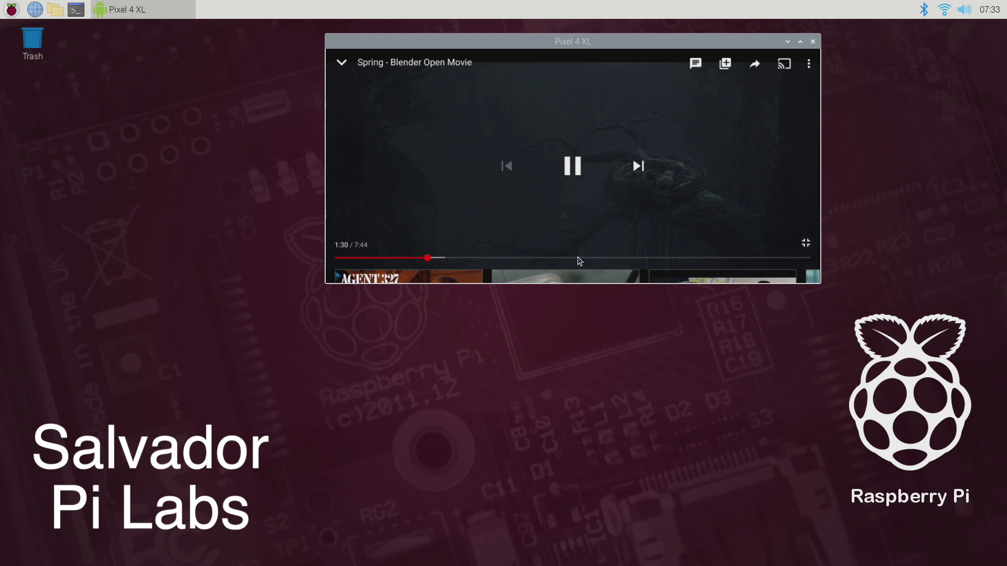
left_click(577, 258)
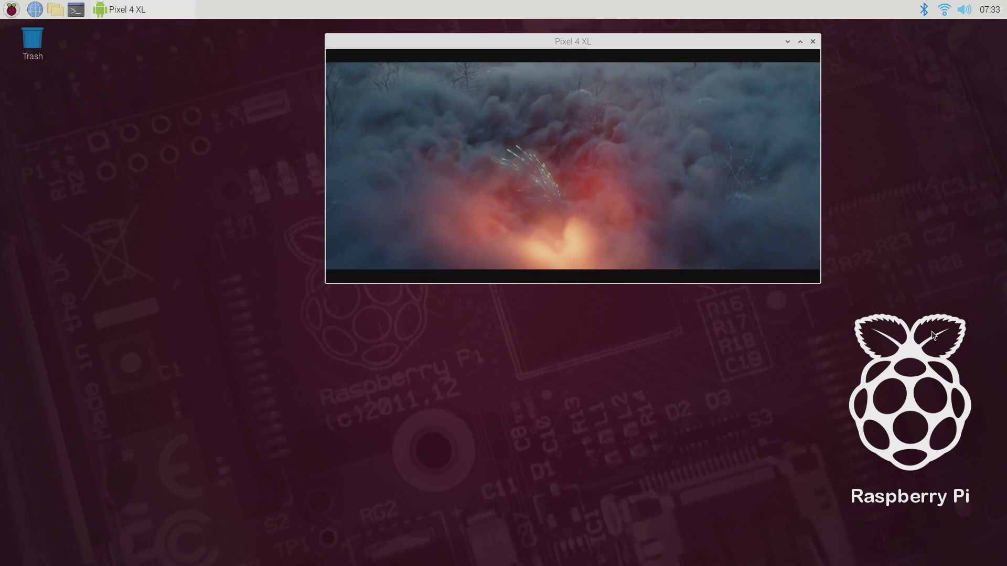
left_click_drag(606, 42, 749, 50)
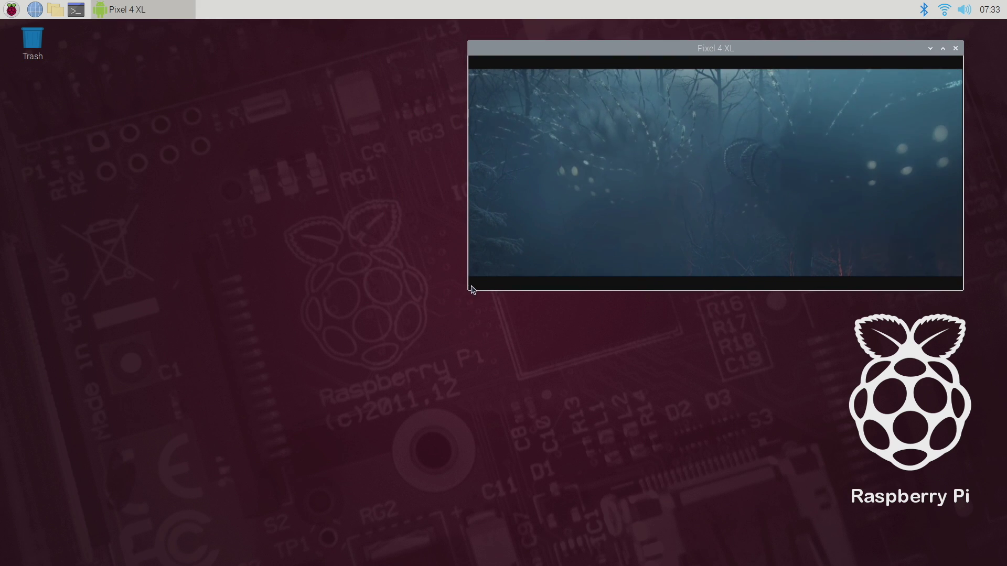